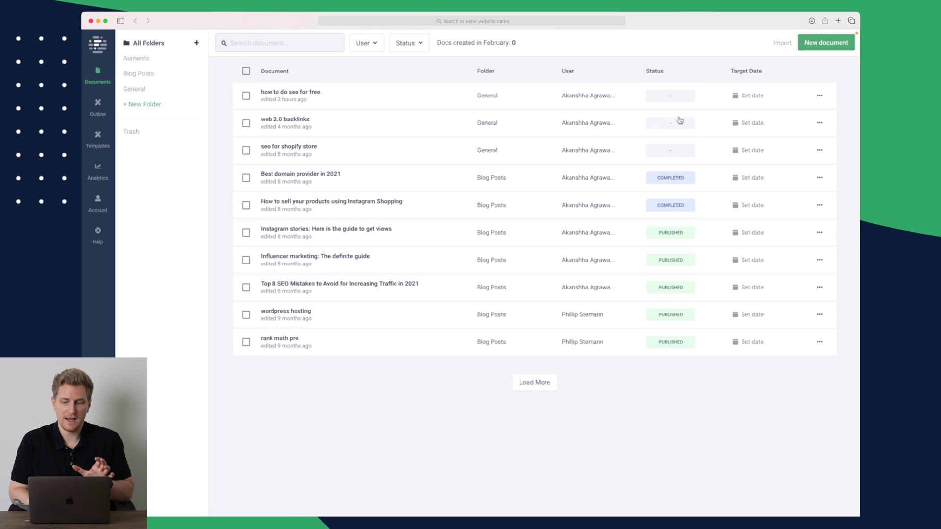
- Start a new document saved to the general folder
left_click(820, 46)
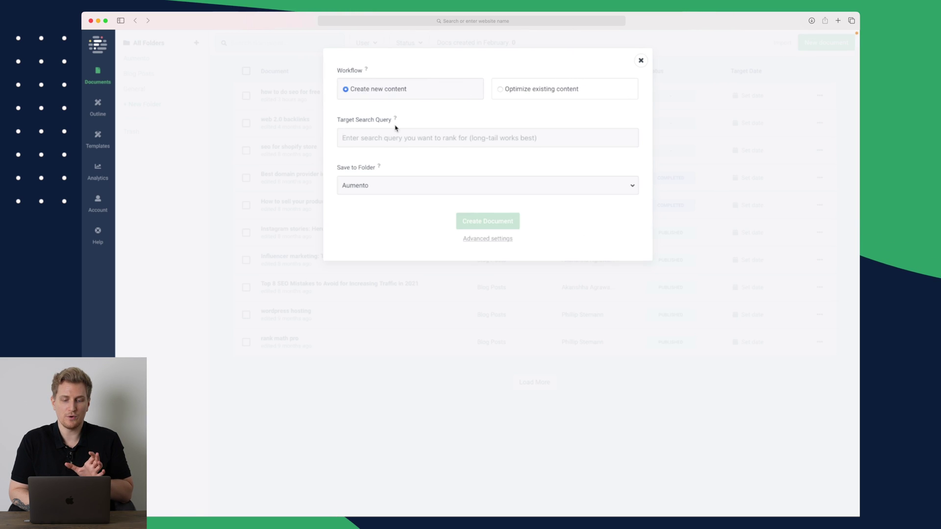
left_click(386, 190)
left_click(379, 212)
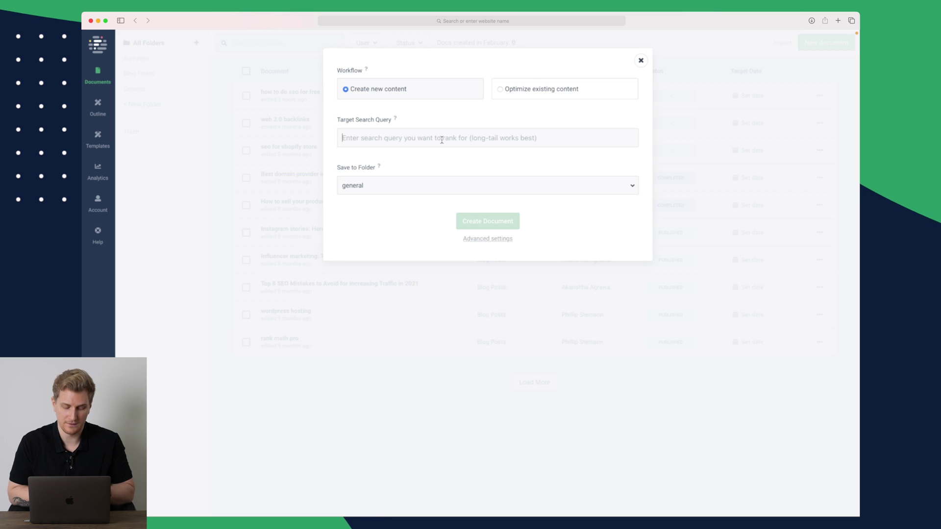
- Enter the query 'Best image optimisation WordPress plugins' targeting United Kingdom in English
type("Best image optimisation WordPress plugins")
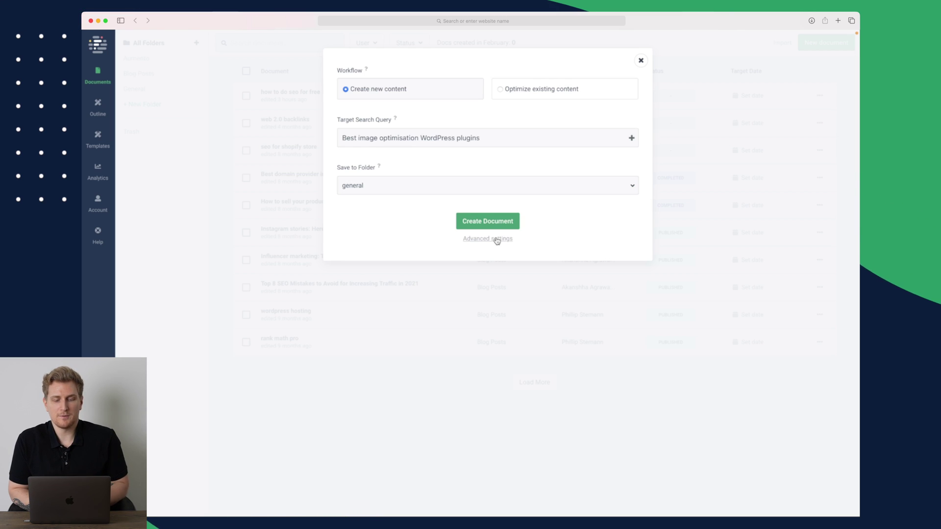
left_click(497, 240)
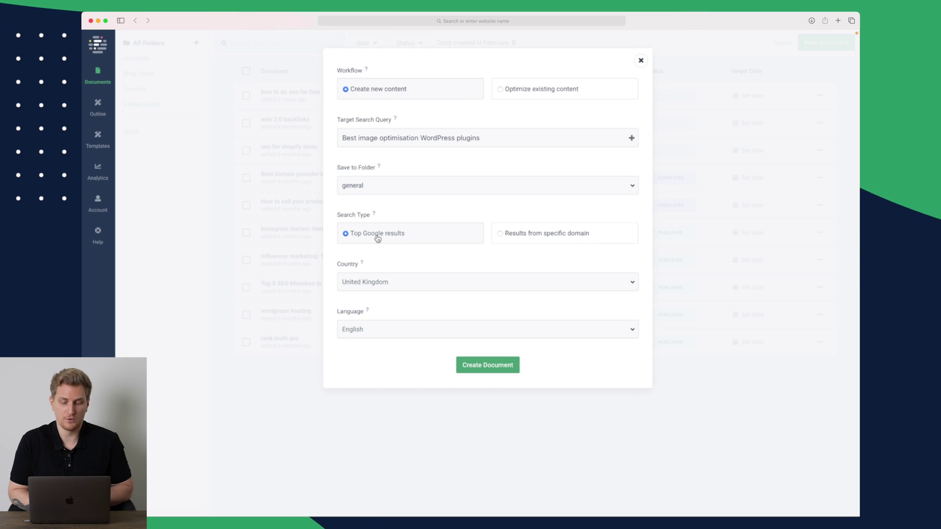
left_click(386, 283)
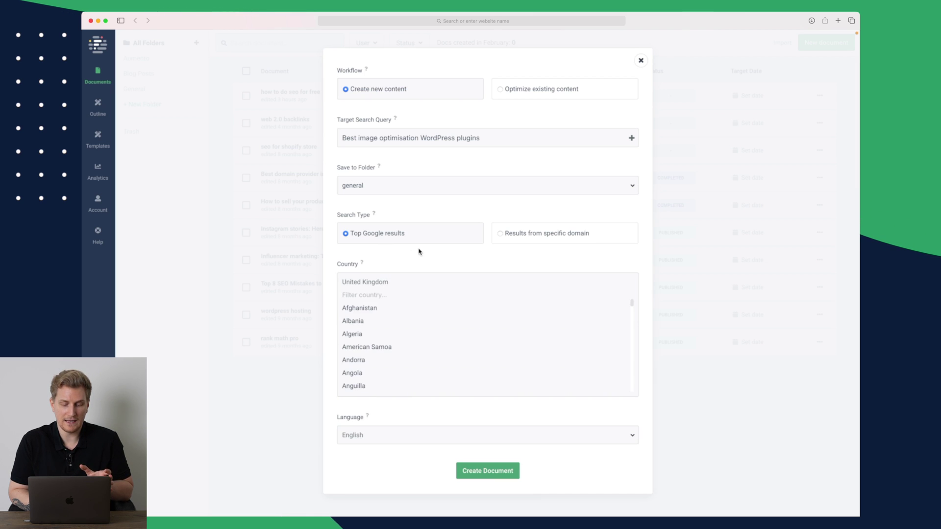
left_click(394, 436)
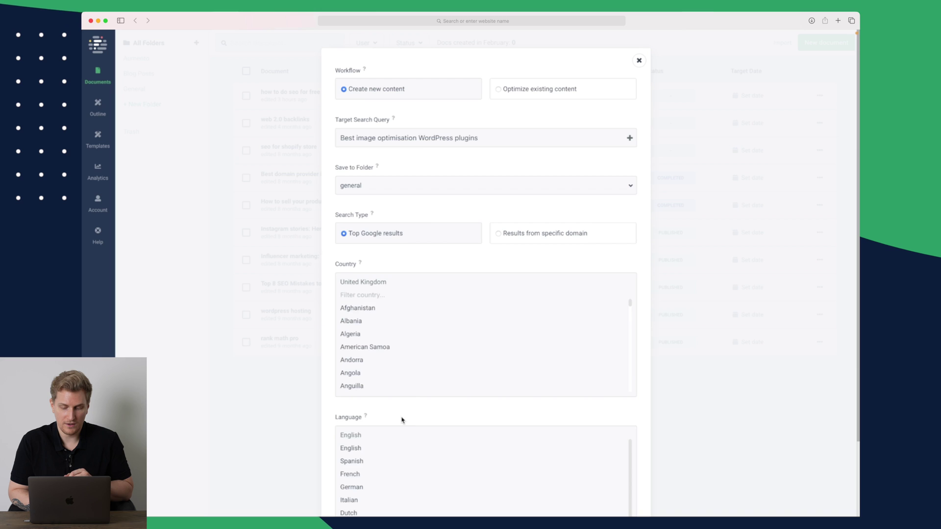
scroll(402, 420, "down", 4)
scroll(395, 388, "down", 1)
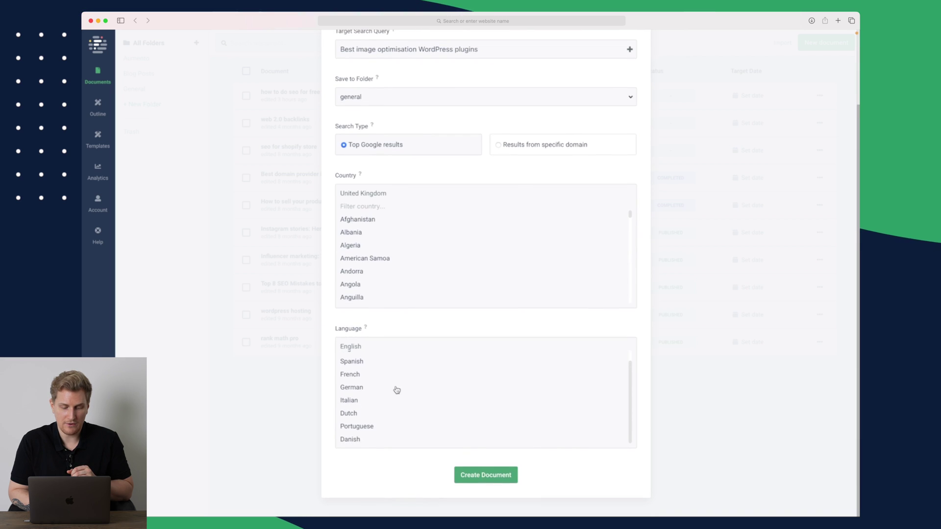
scroll(397, 390, "up", 1)
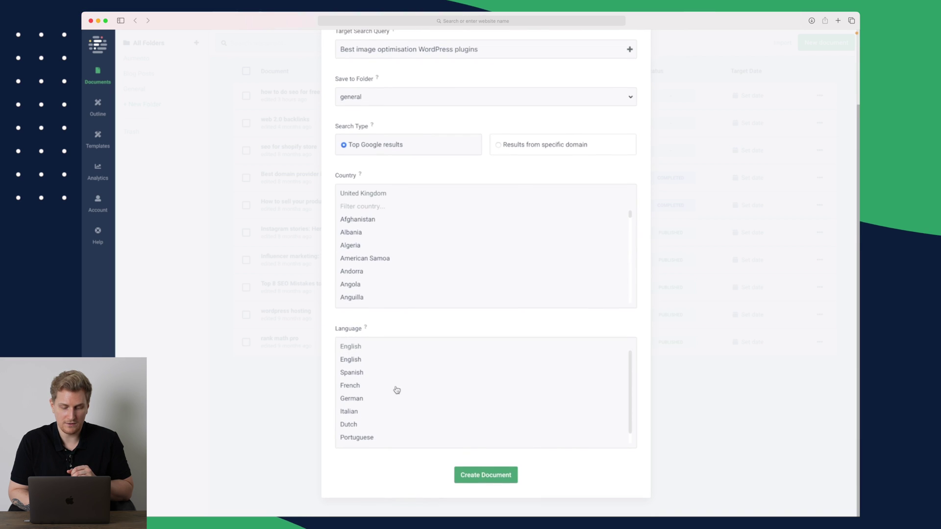
- Create the document, analyse the top 20 Google results, and review the competitor pages
left_click(480, 476)
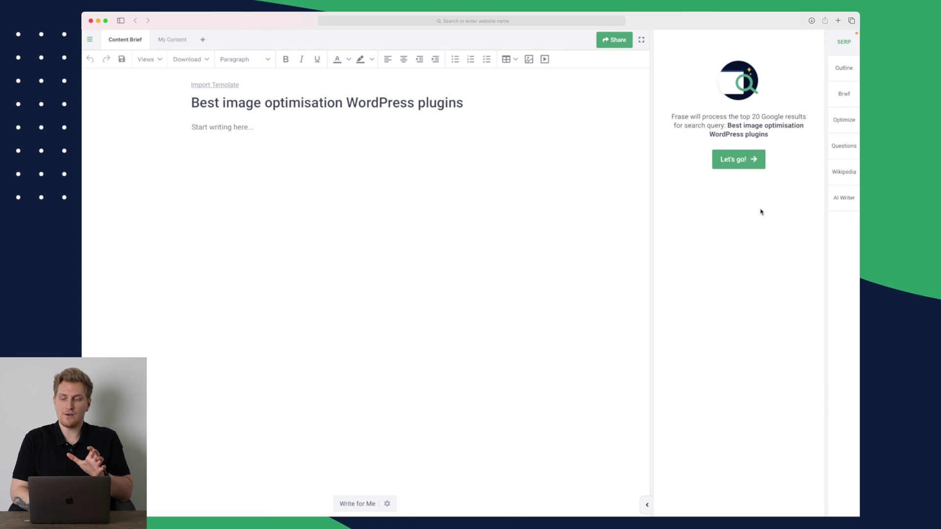
left_click(748, 162)
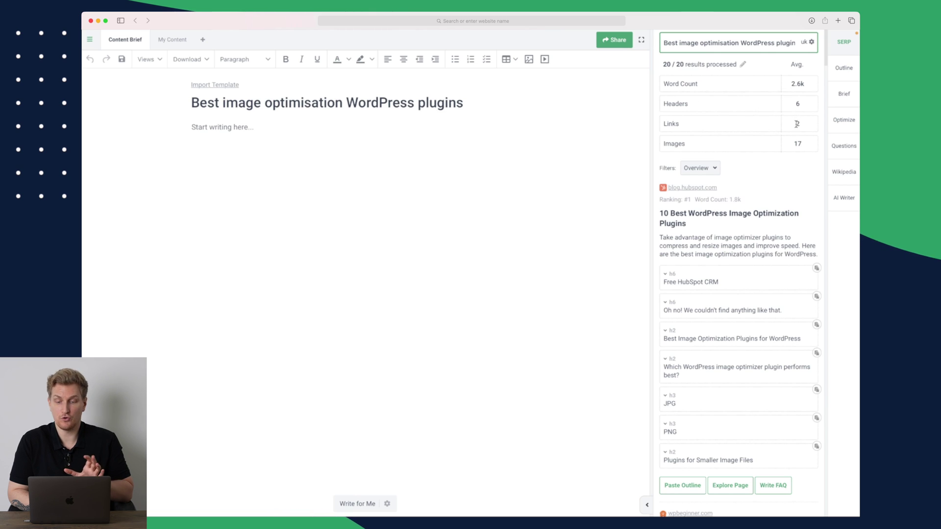
scroll(797, 137, "down", 1)
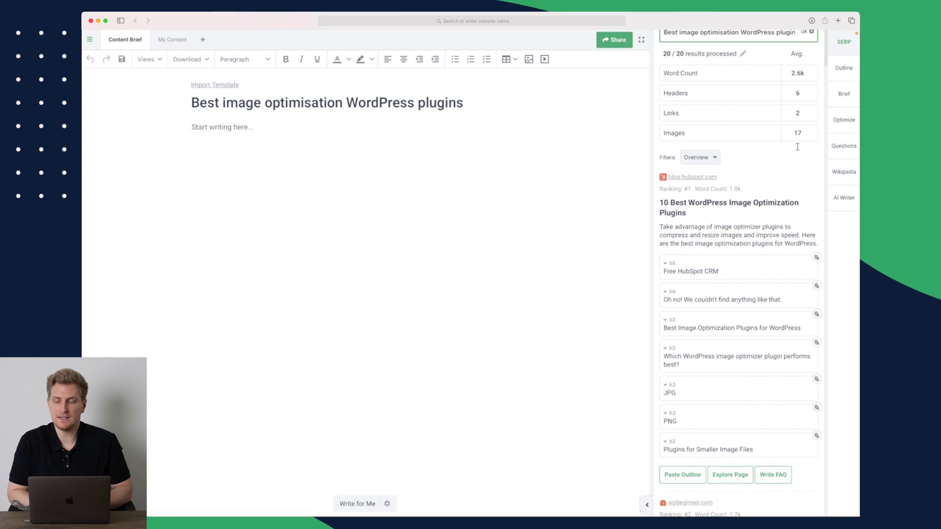
scroll(798, 148, "up", 1)
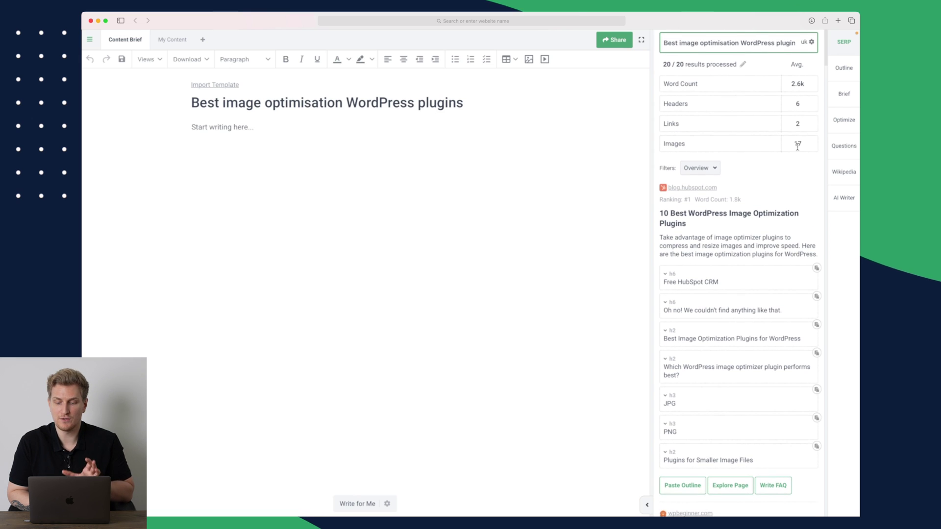
scroll(797, 146, "down", 10)
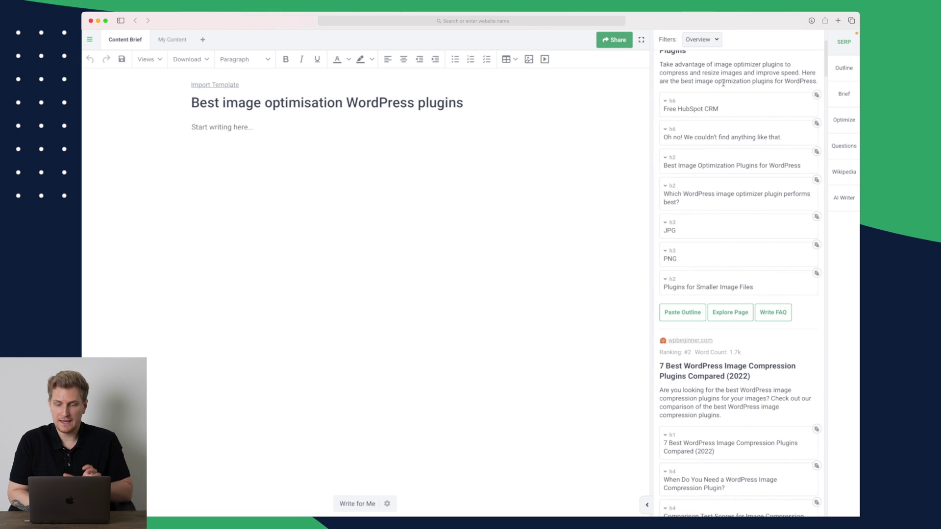
scroll(723, 83, "down", 18)
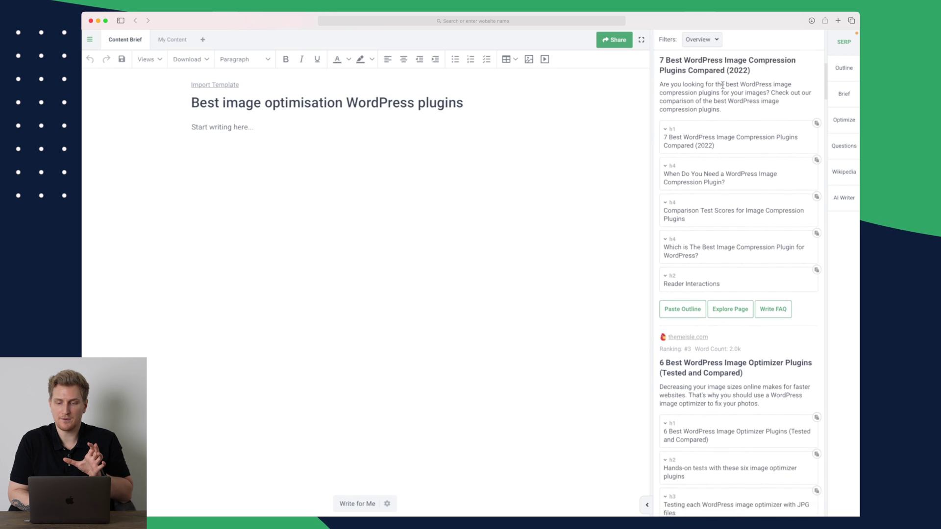
scroll(722, 85, "up", 2)
scroll(738, 188, "down", 14)
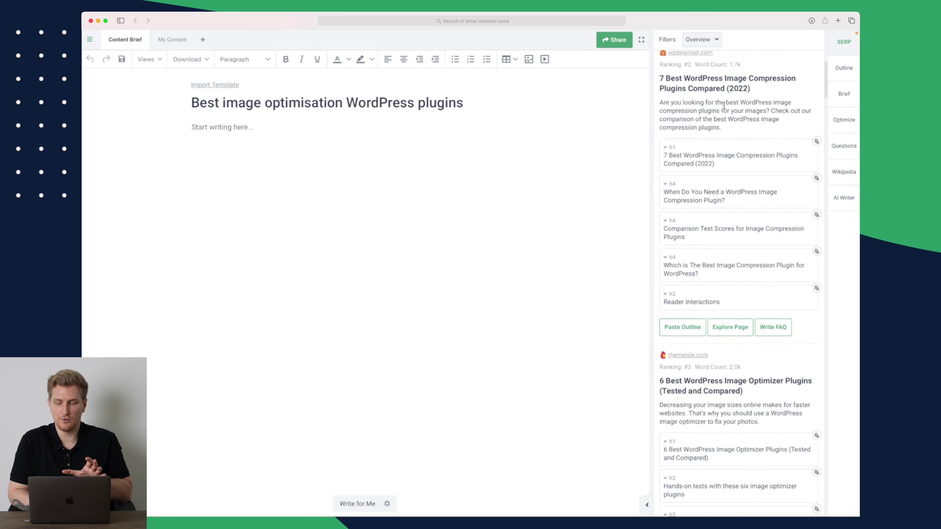
scroll(733, 195, "down", 2)
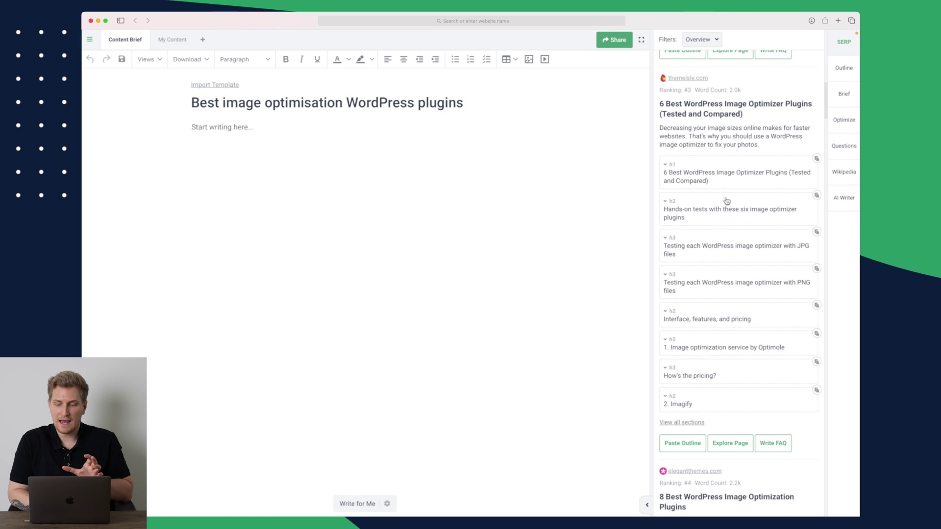
scroll(697, 342, "down", 3)
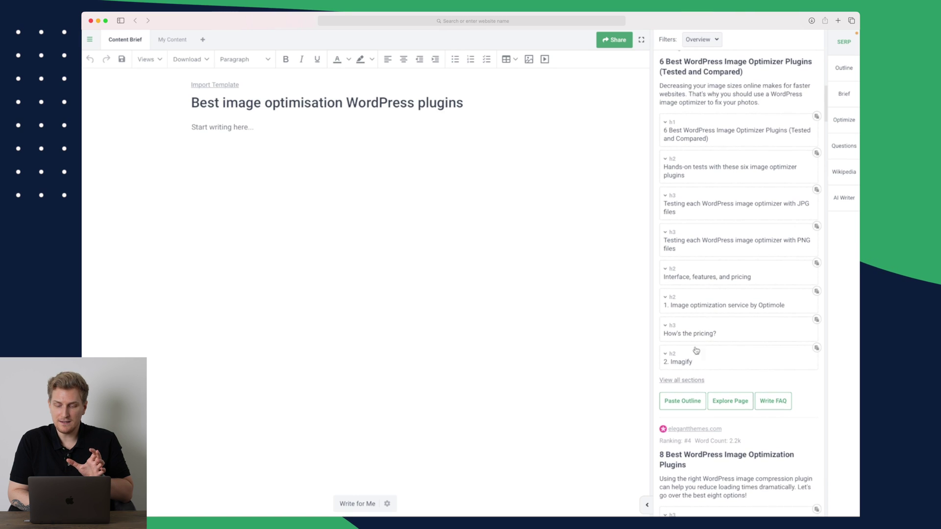
- Try inserting the themeisle.com outline and two competitor headings into the editor, then delete them
left_click(682, 401)
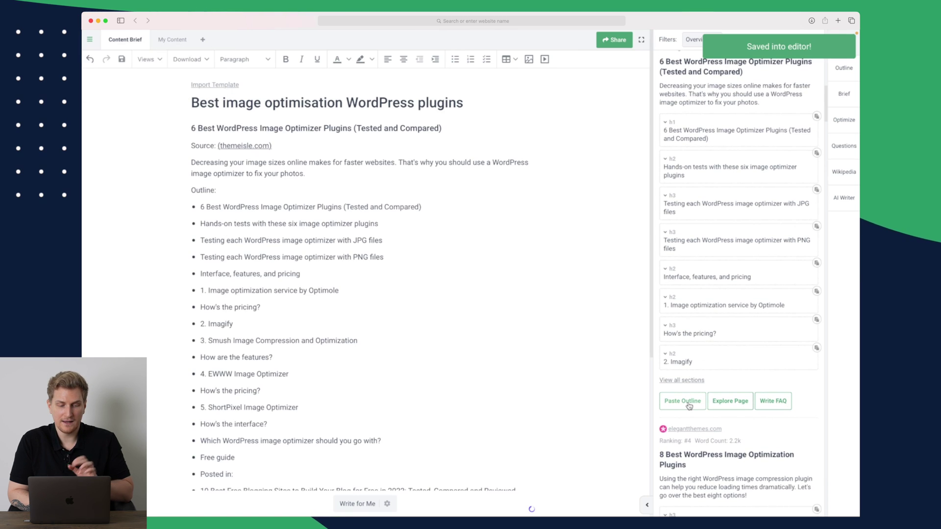
scroll(240, 365, "down", 5)
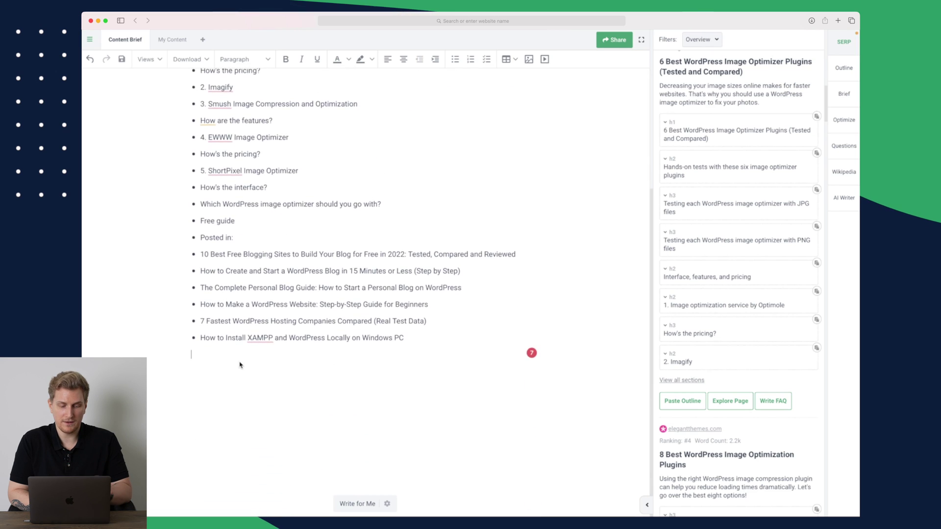
scroll(241, 365, "up", 5)
key("super+a")
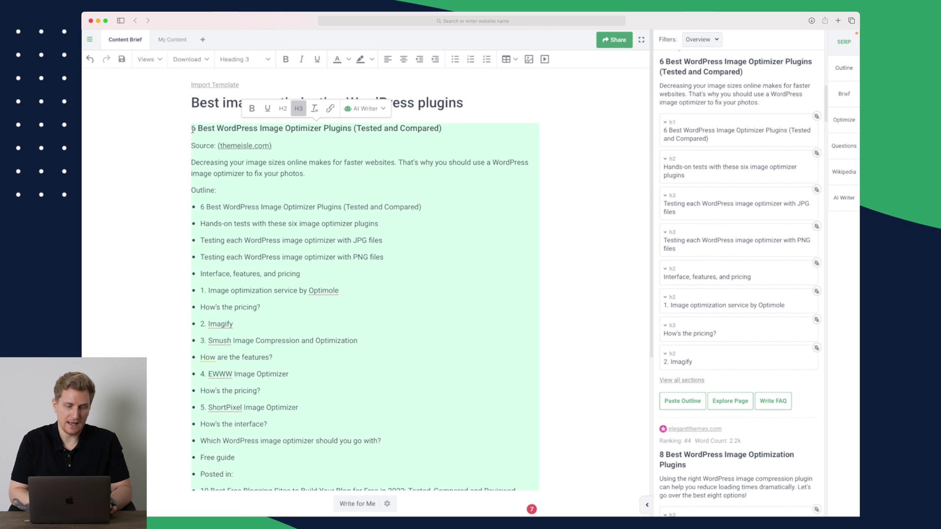
key("BackSpace")
scroll(821, 295, "down", 3)
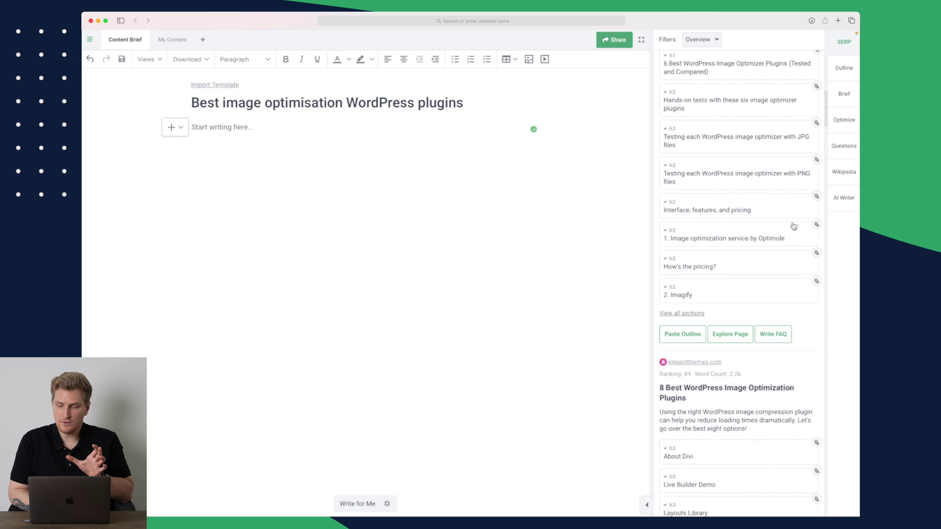
scroll(819, 196, "up", 3)
left_click(817, 152)
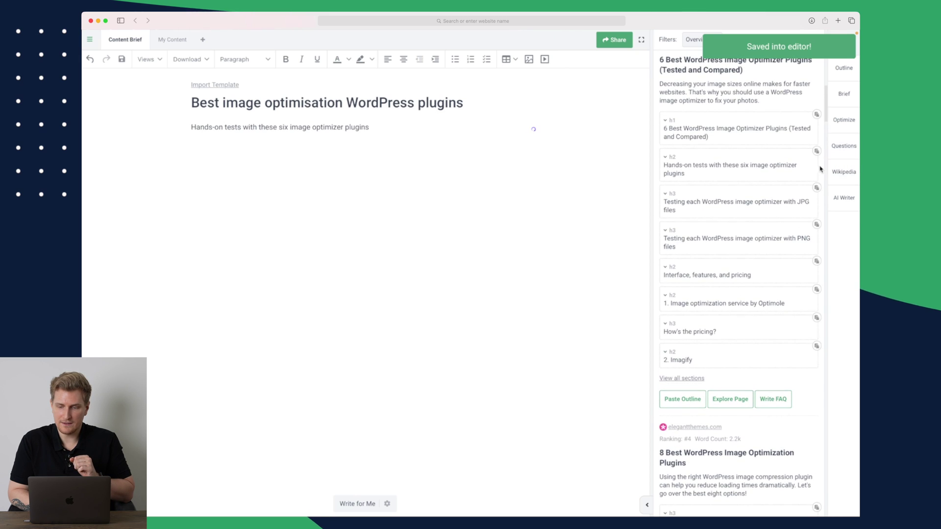
left_click(816, 189)
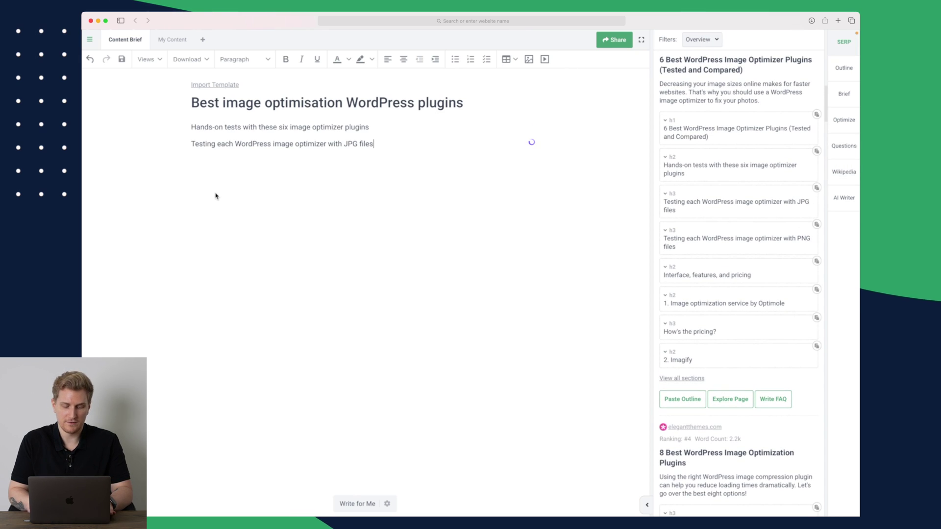
key("super+a")
key("BackSpace")
scroll(731, 210, "up", 15)
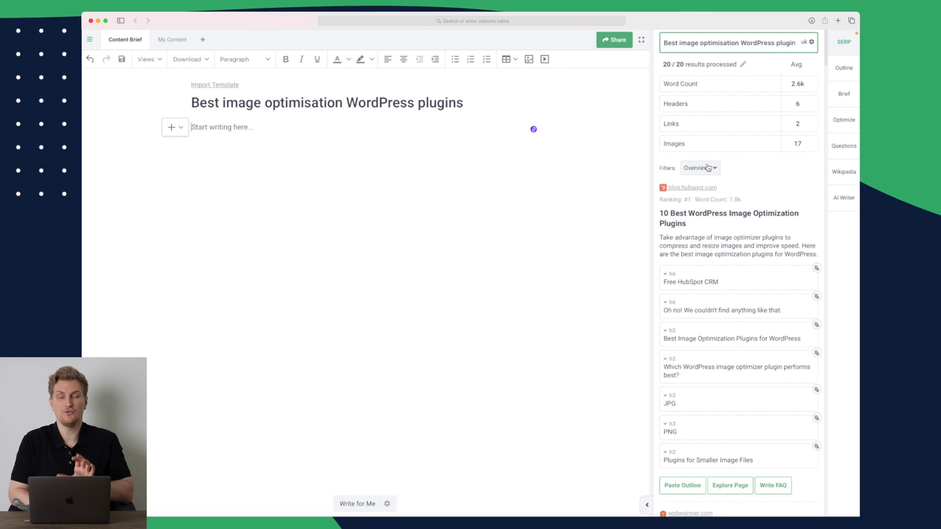
- Cycle the results filter through headings, links, statistics and news, then back to overview
left_click(707, 169)
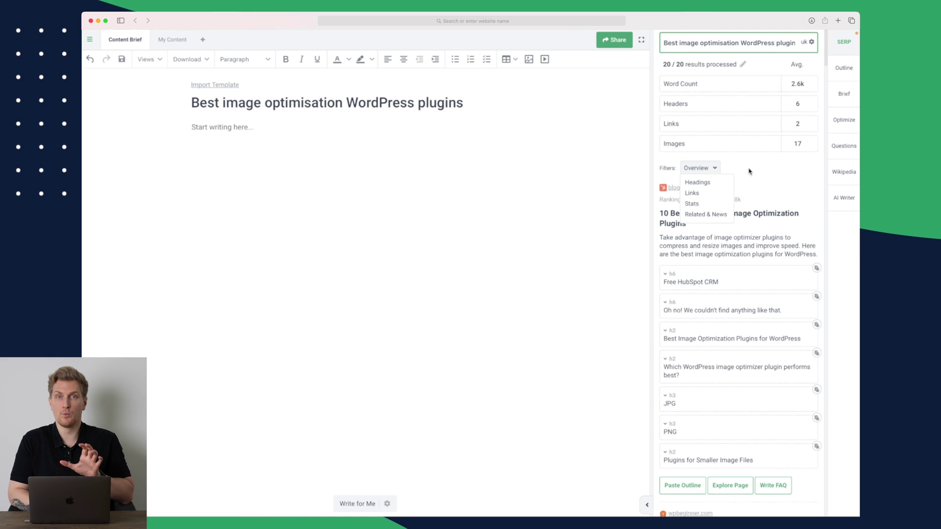
left_click(704, 183)
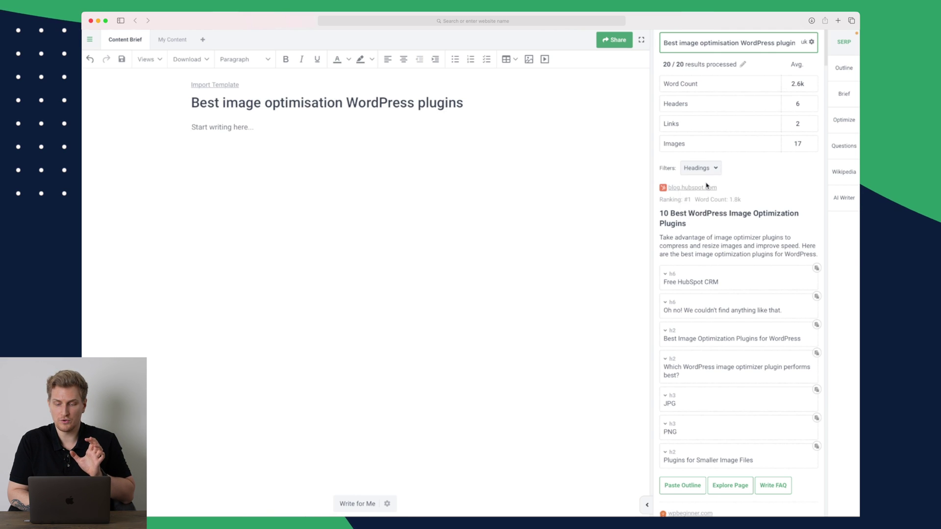
left_click(705, 168)
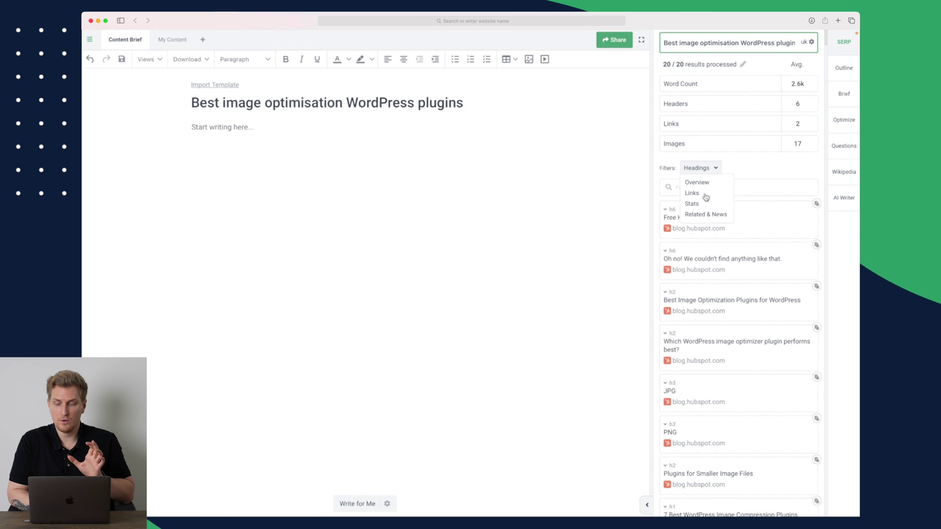
left_click(705, 191)
left_click(704, 169)
left_click(693, 211)
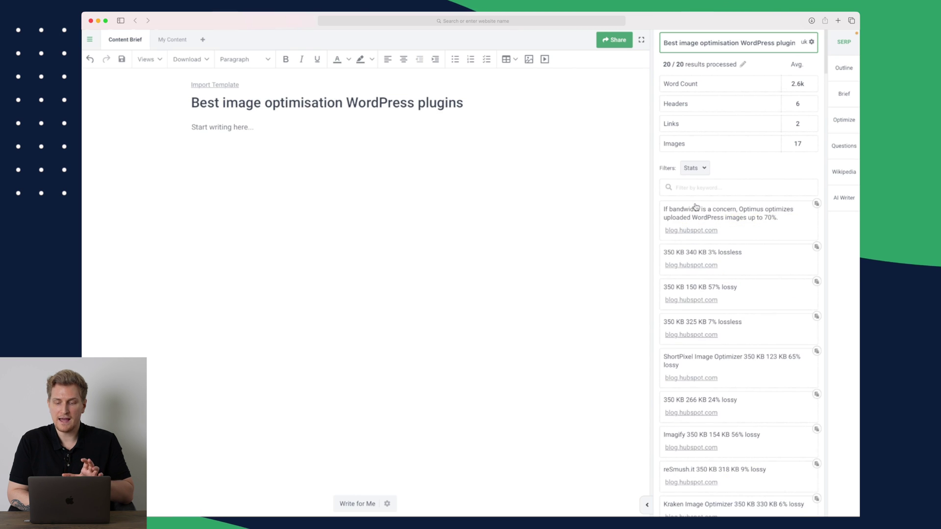
left_click(702, 173)
left_click(712, 213)
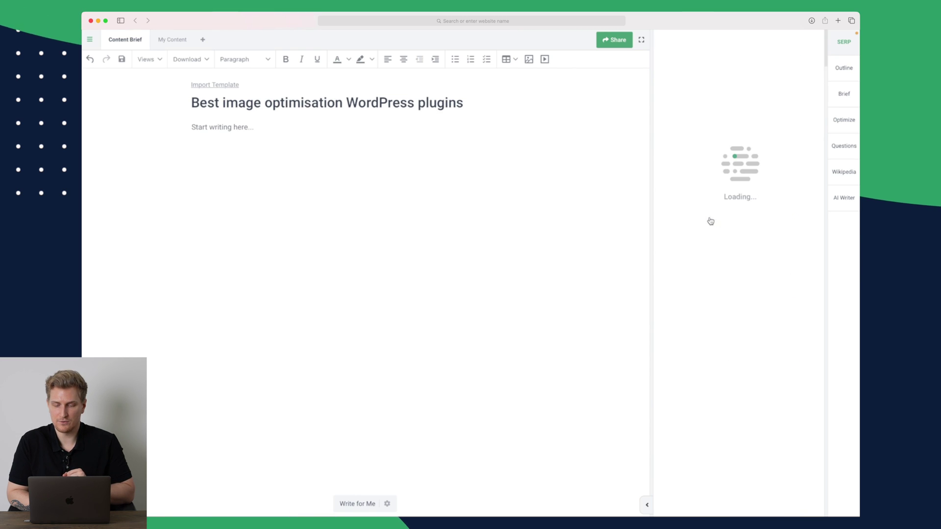
left_click(706, 168)
left_click(693, 182)
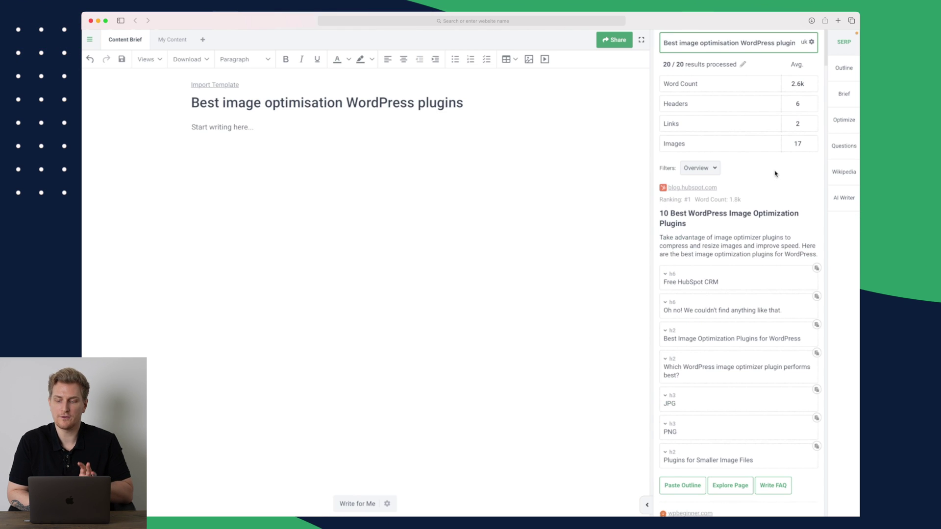
- In the SERP Explorer, add How I'll Test These Plugins and Installation to the outline
left_click(843, 72)
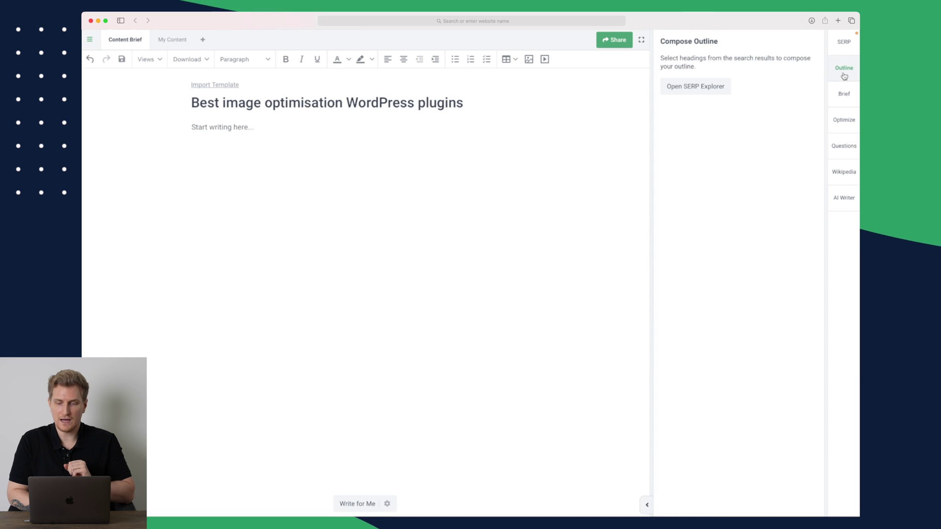
left_click(718, 90)
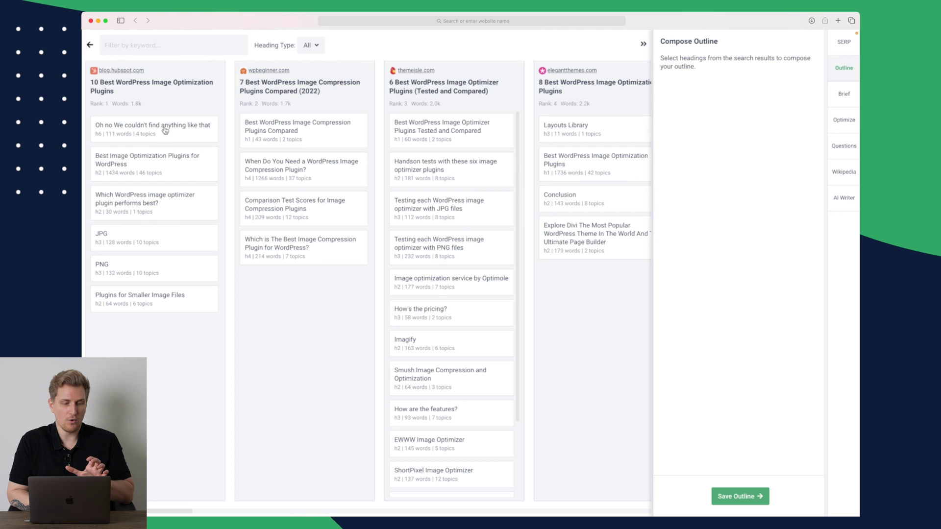
scroll(363, 227, "right", 7)
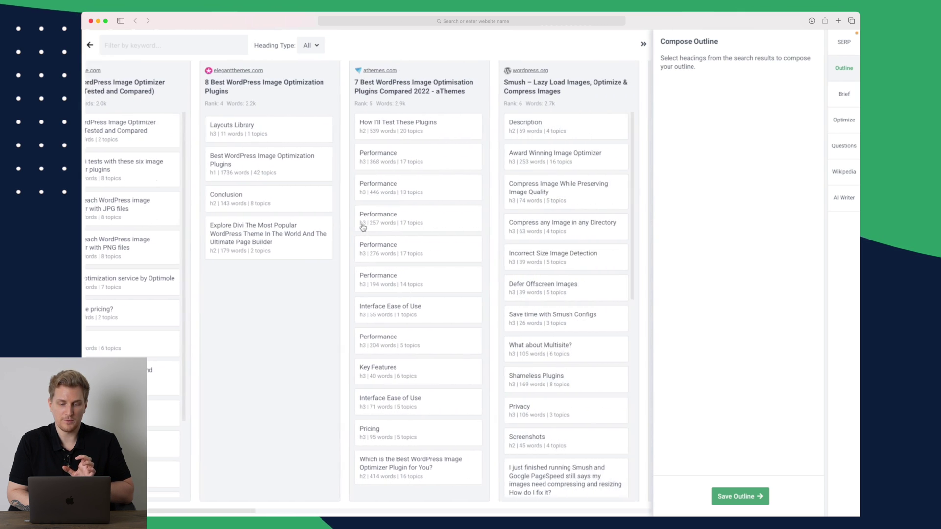
scroll(363, 227, "right", 1)
scroll(363, 227, "right", 3)
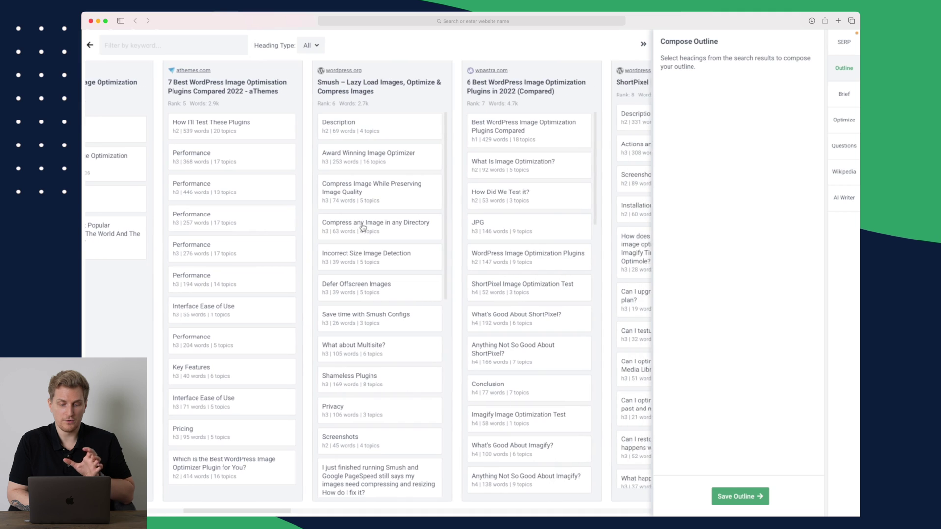
scroll(363, 227, "left", 4)
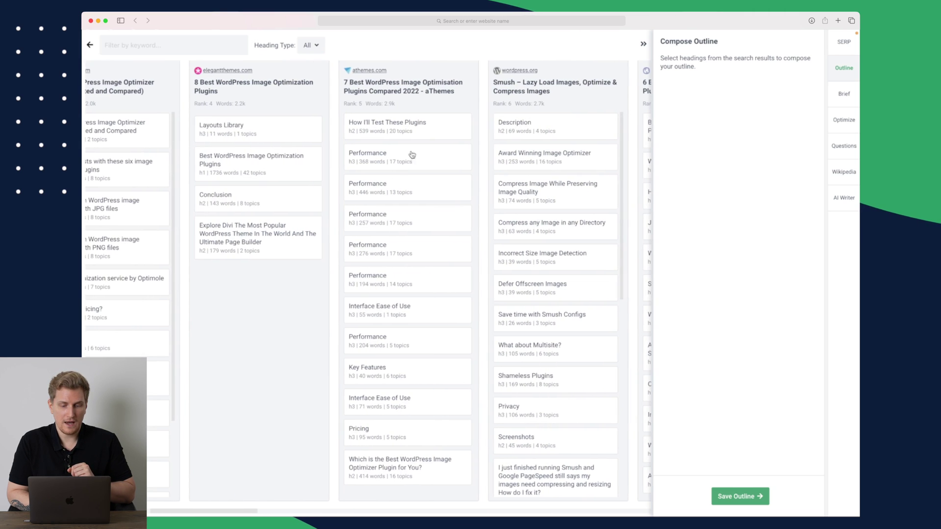
left_click(416, 128)
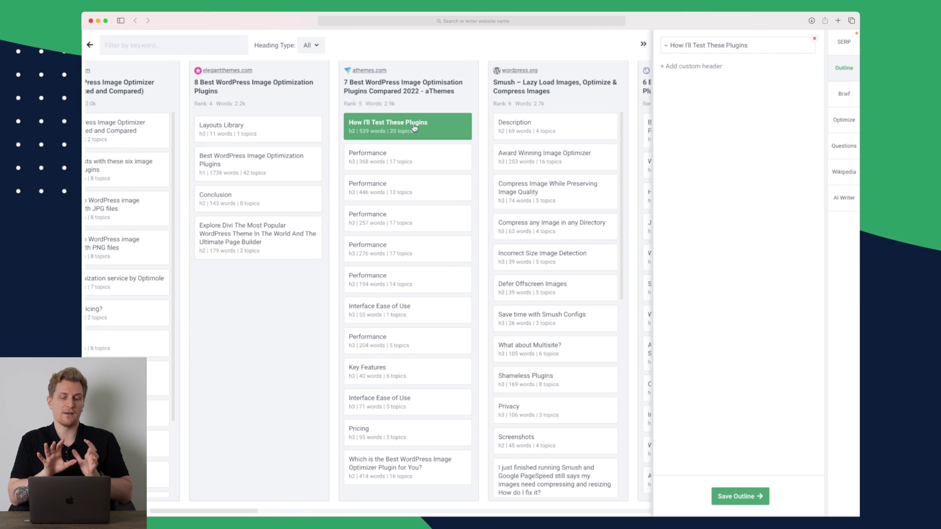
scroll(414, 128, "right", 4)
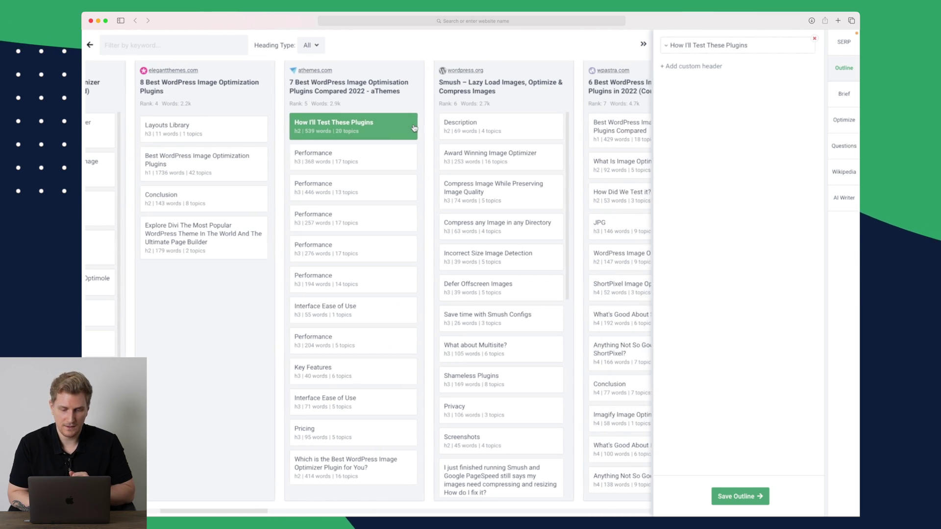
scroll(414, 128, "right", 1)
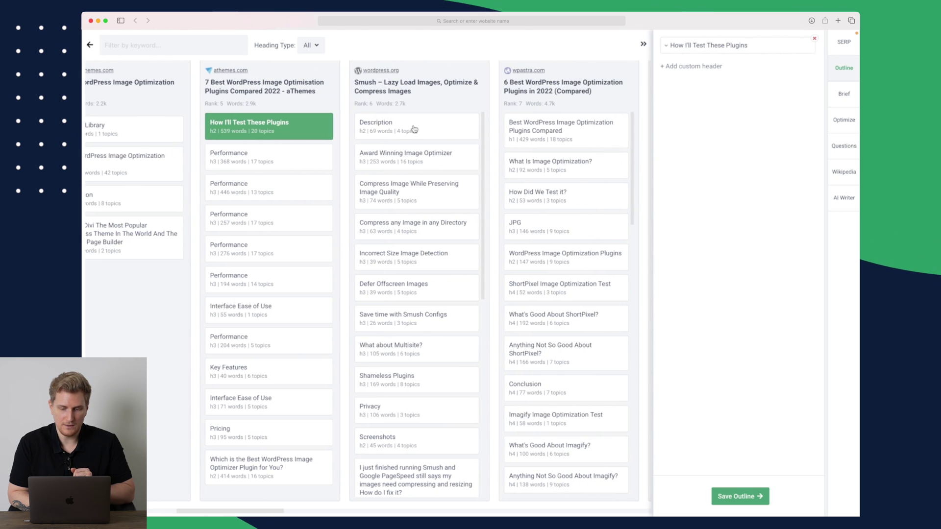
scroll(414, 129, "right", 5)
scroll(414, 128, "right", 3)
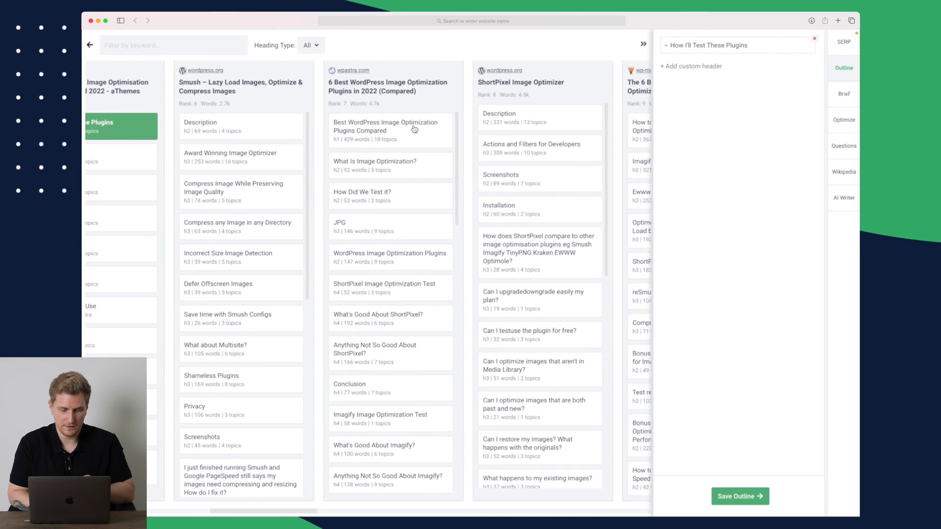
left_click(469, 210)
- Add ShortPixel Image Optimization Test, reSmushit, Ewww Image Optimizer, Imagify and Conclusion headings
scroll(470, 218, "right", 3)
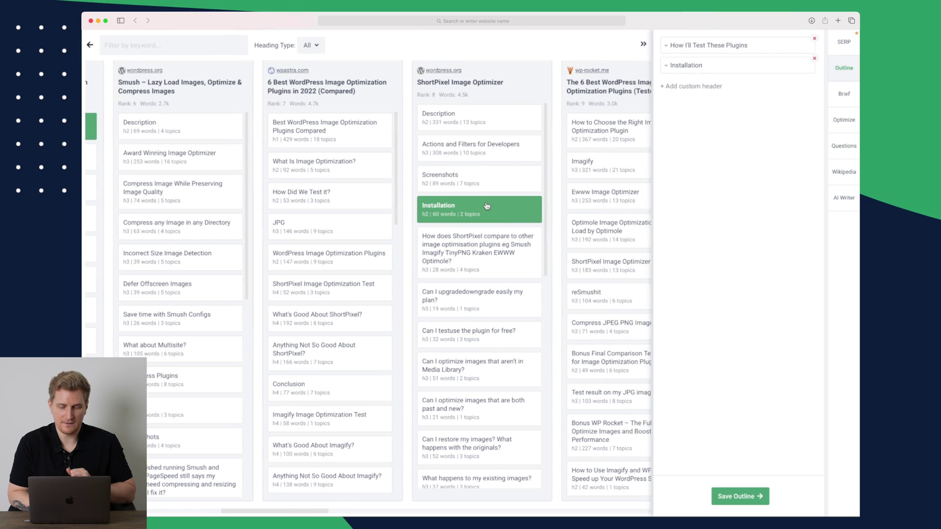
left_click(345, 288)
scroll(489, 293, "right", 5)
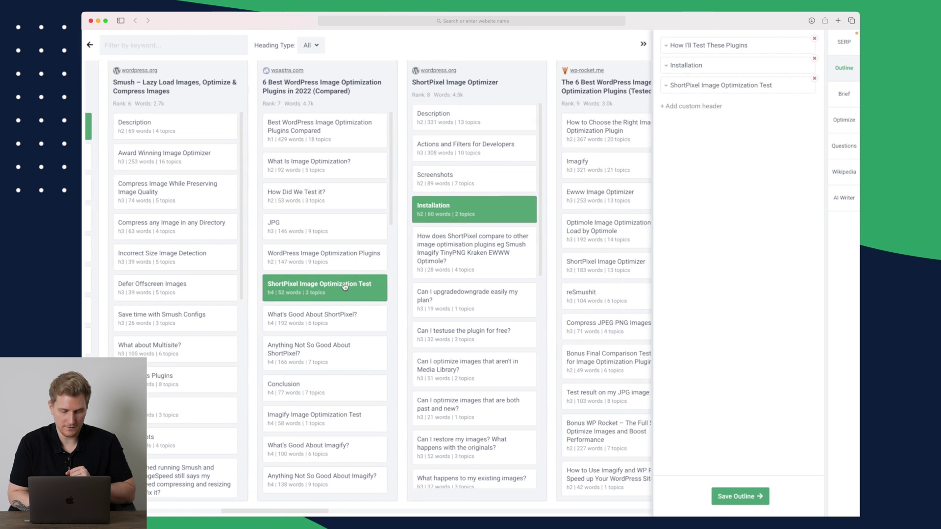
left_click(489, 293)
scroll(487, 292, "right", 3)
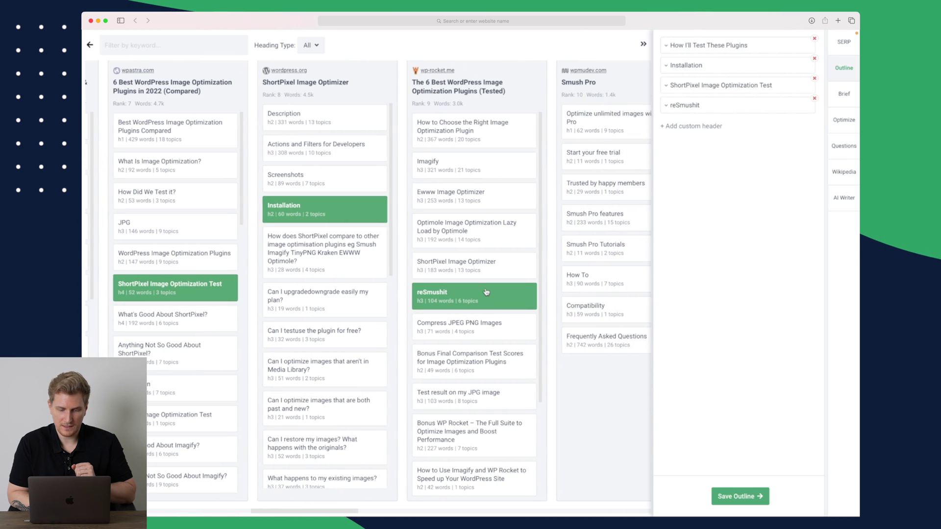
scroll(475, 268, "right", 3)
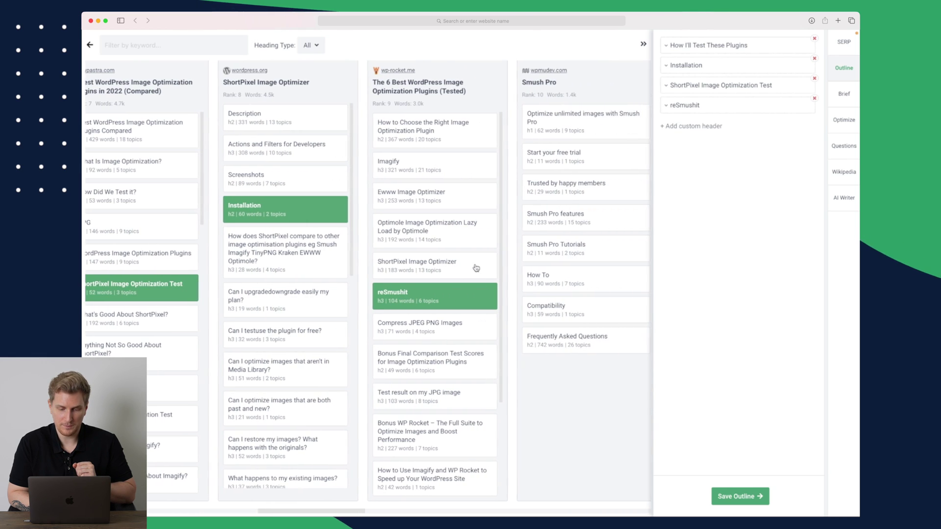
left_click(420, 197)
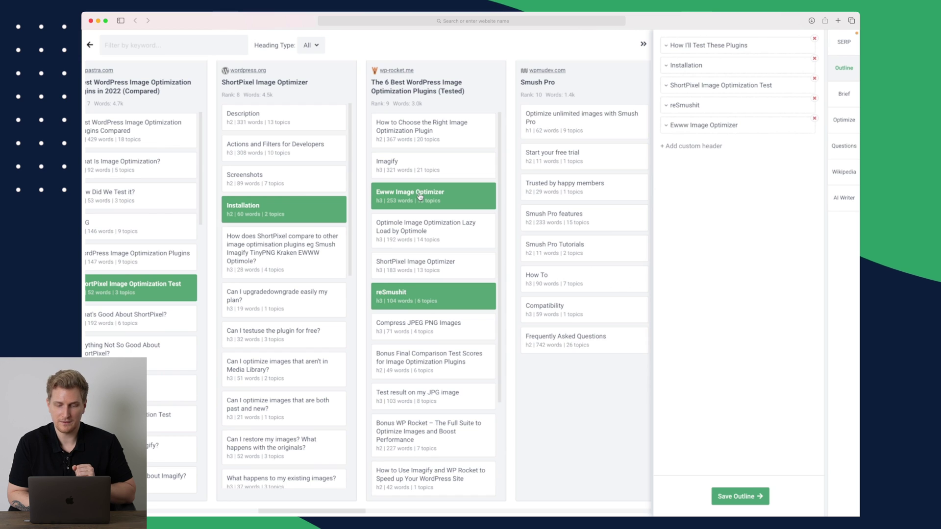
left_click(392, 165)
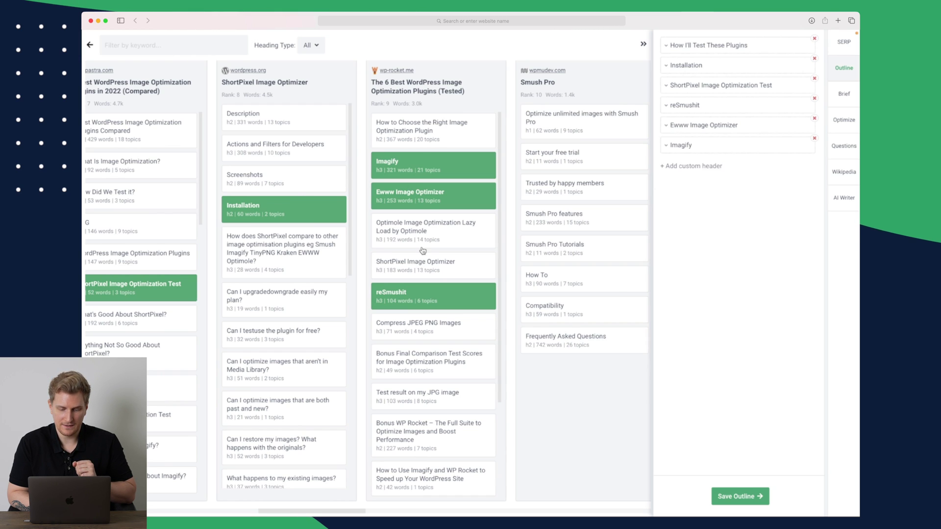
scroll(419, 255, "left", 5)
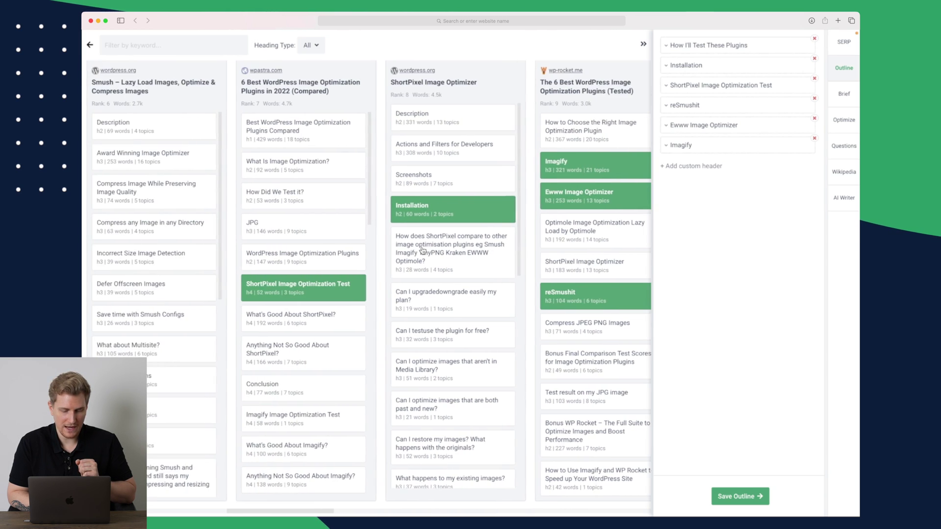
left_click(260, 388)
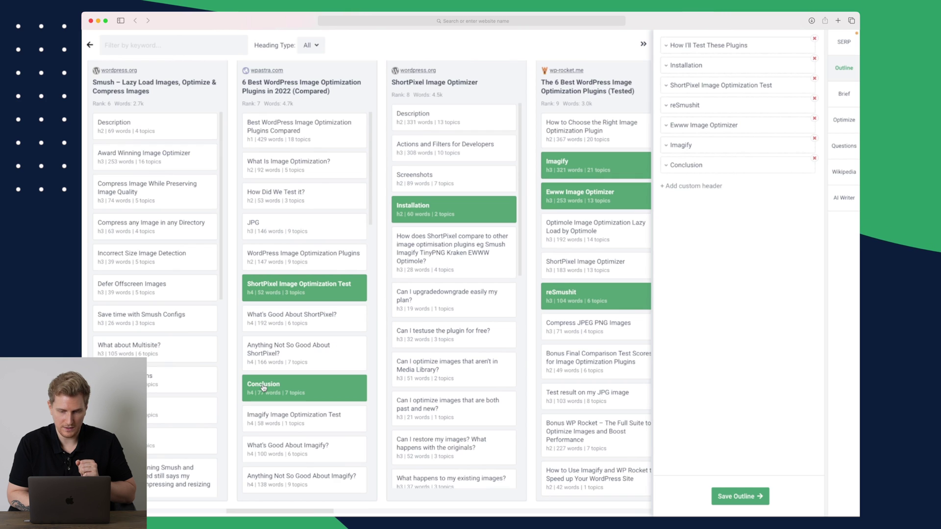
- Save the outline and expand the How I'll Test These Plugins section notes
left_click(742, 498)
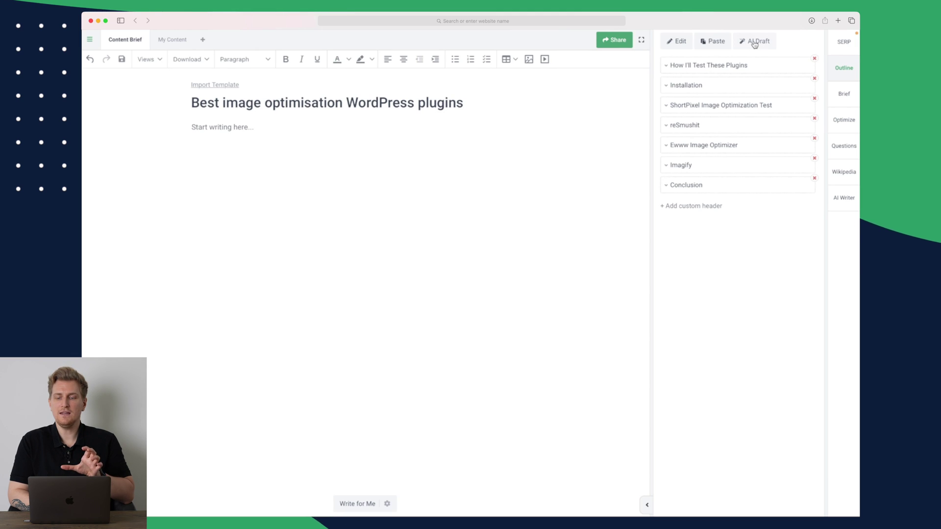
left_click(687, 69)
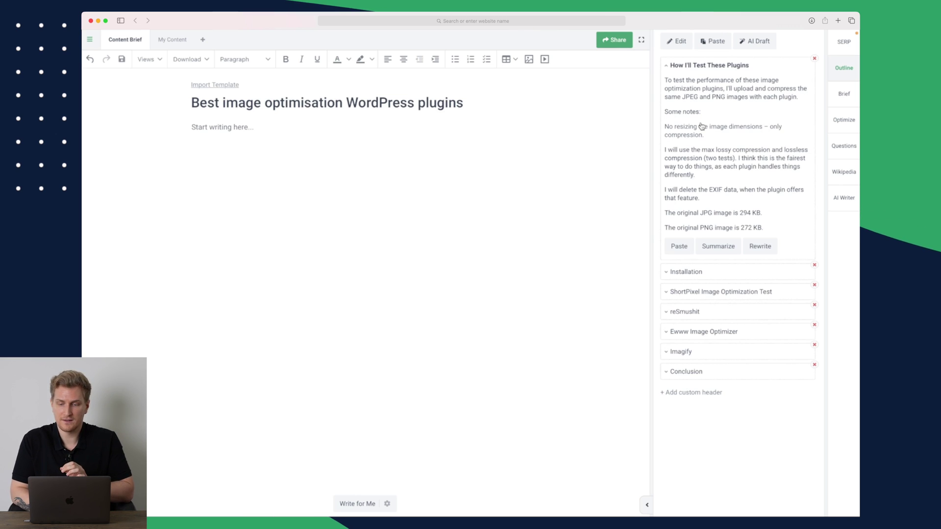
left_click(676, 41)
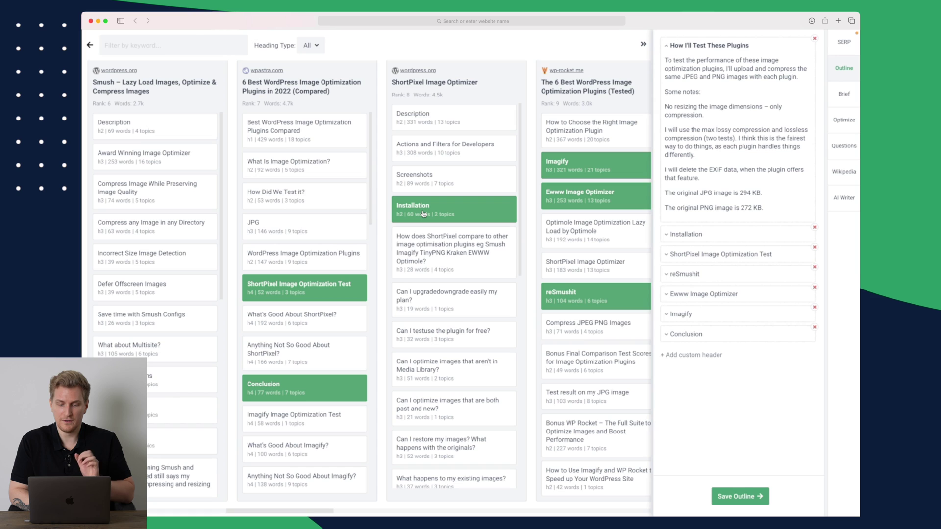
left_click(739, 496)
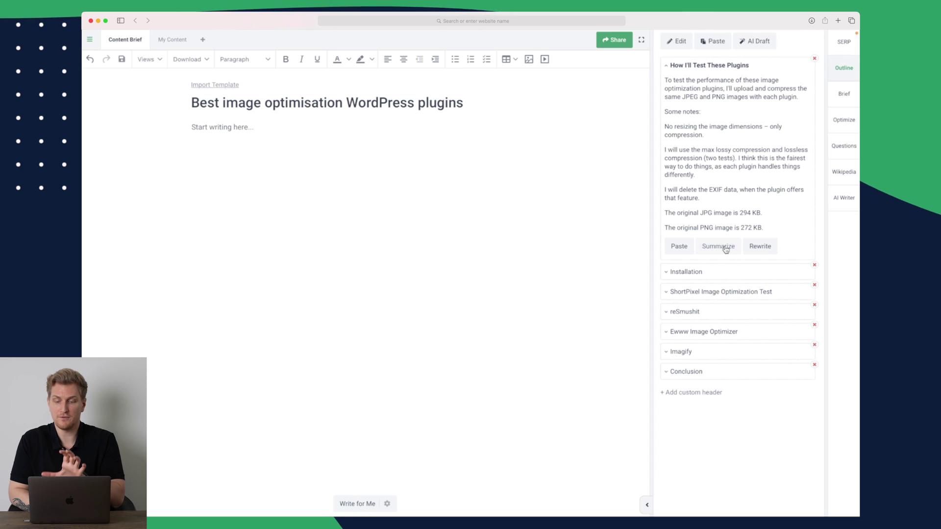
- Paste the section's source content into the article, then delete it all
left_click(679, 247)
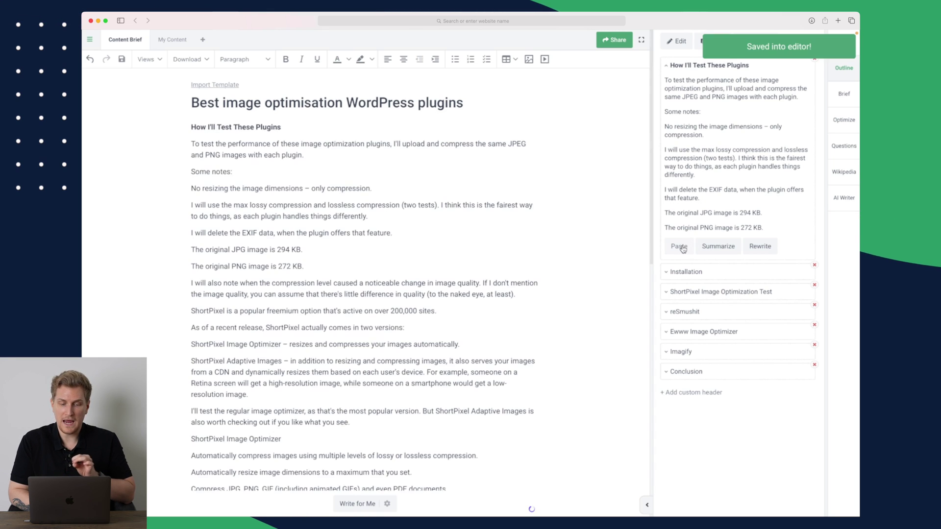
scroll(256, 299, "down", 15)
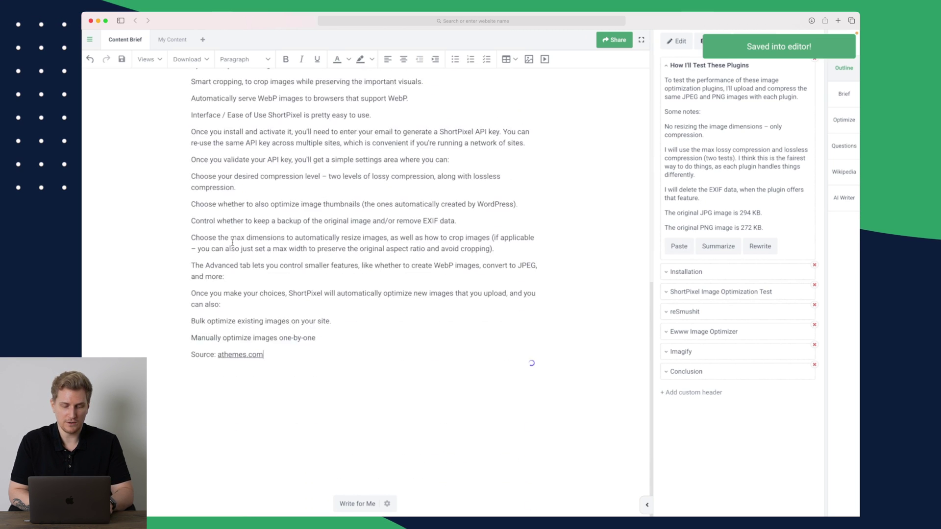
scroll(256, 299, "up", 20)
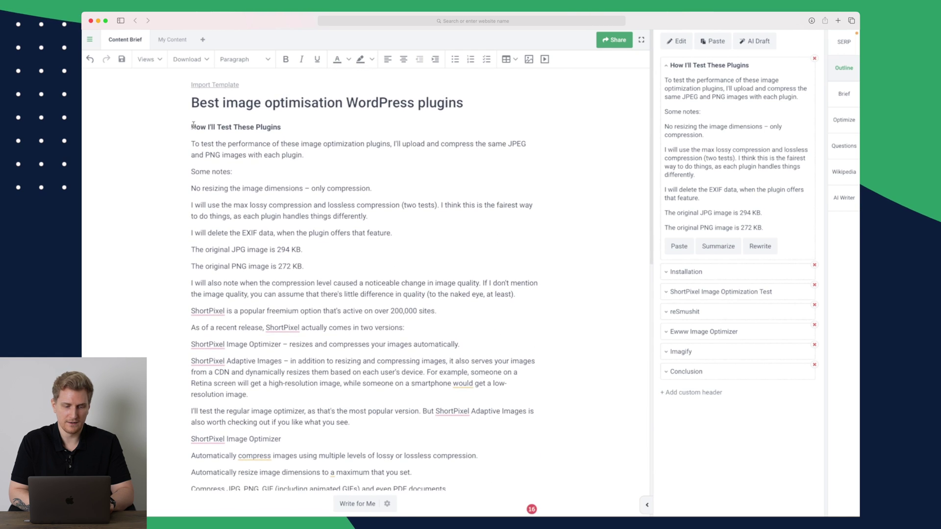
key("ctrl+a")
key("BackSpace")
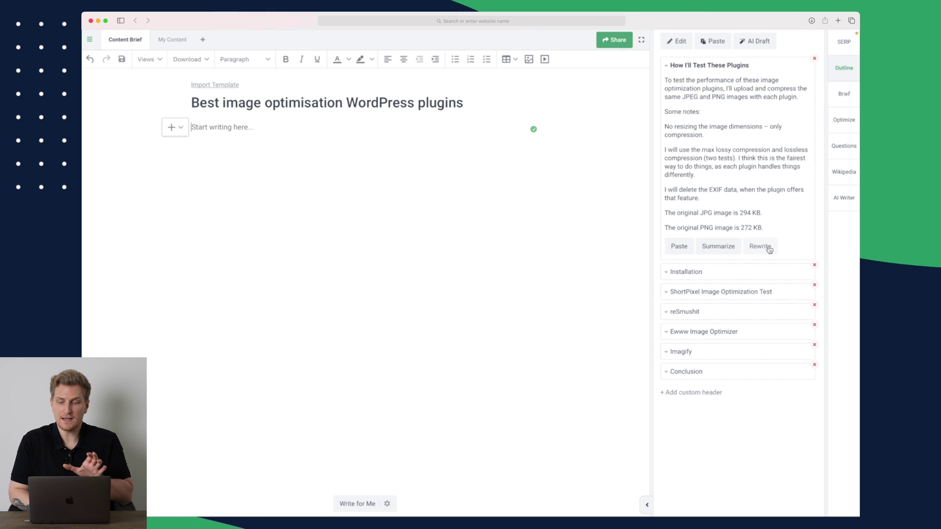
- Generate an AI rewrite of the How I'll Test These Plugins section and dismiss the upgrade offer
left_click(763, 248)
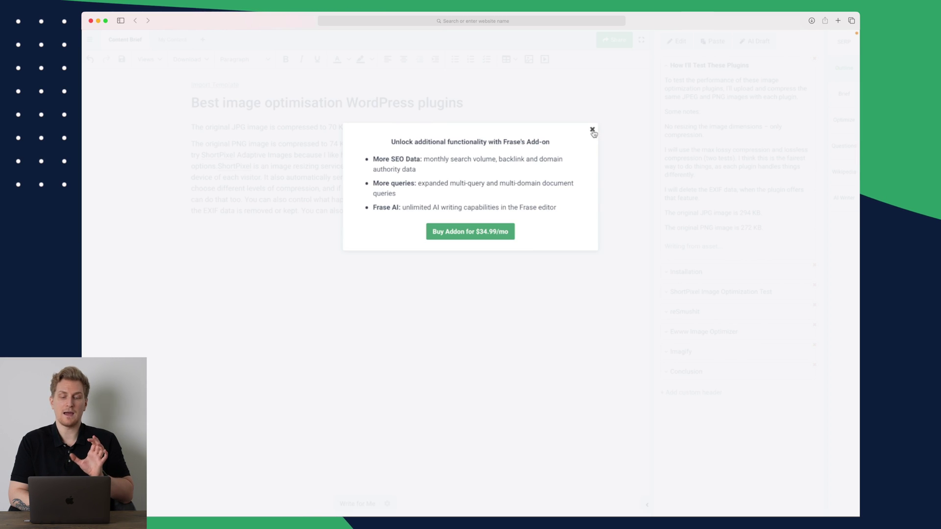
left_click(592, 130)
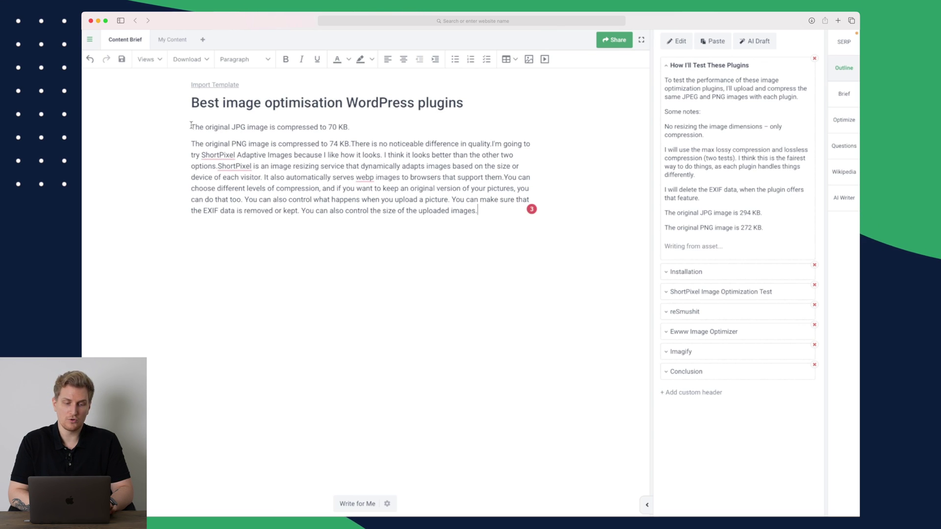
- Clear the rewritten text and set the AI draft style to writing new content
left_click_drag(191, 125, 478, 211)
key("BackSpace")
left_click(754, 41)
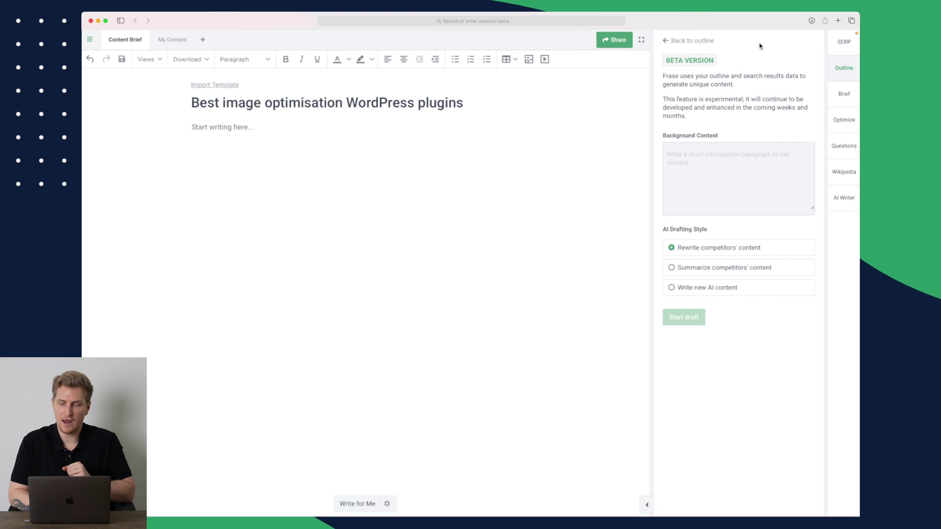
left_click(729, 159)
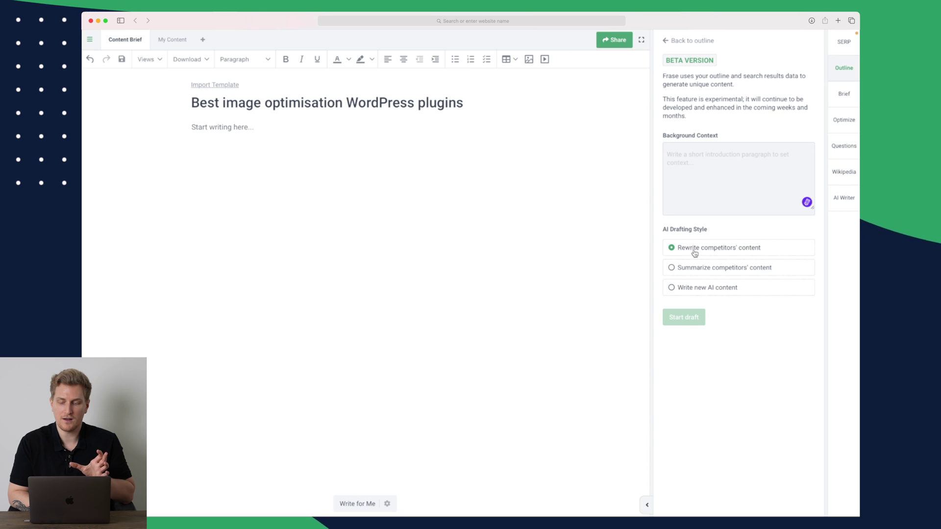
left_click(715, 290)
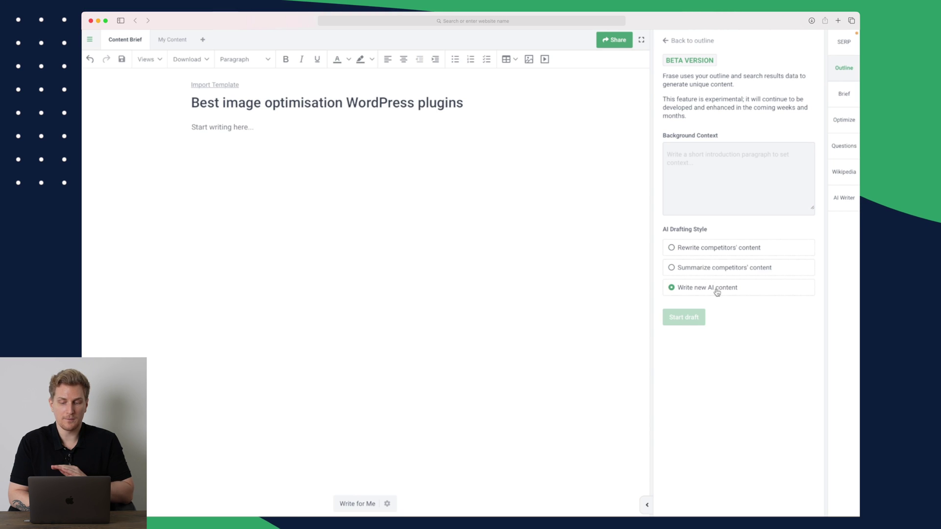
- Use the article title as background context, start the AI draft, then view the Content Brief
left_click(713, 172)
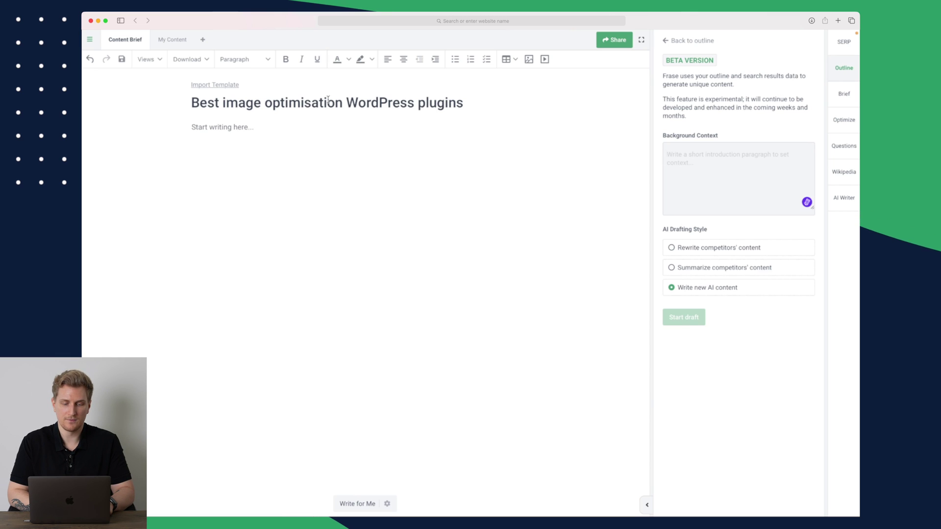
triple_click(328, 99)
key("super+c")
left_click(744, 169)
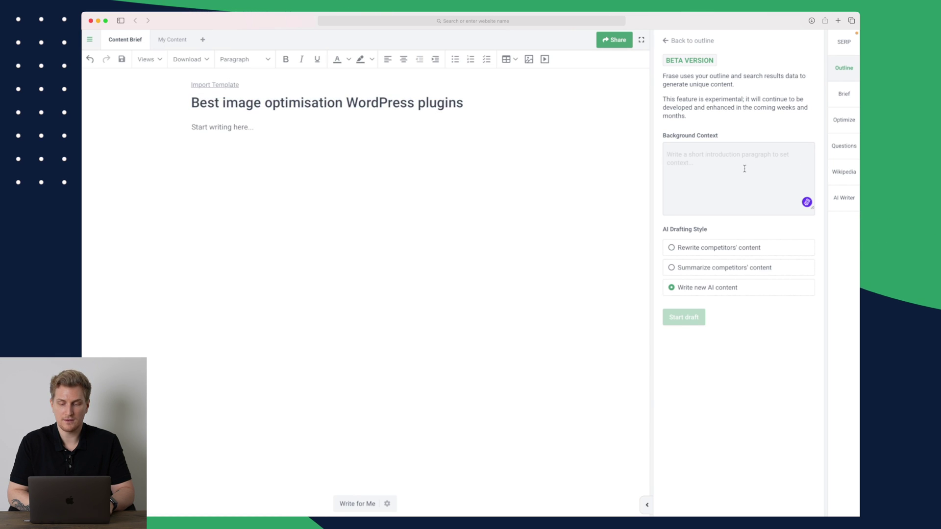
key("super+v")
left_click(692, 313)
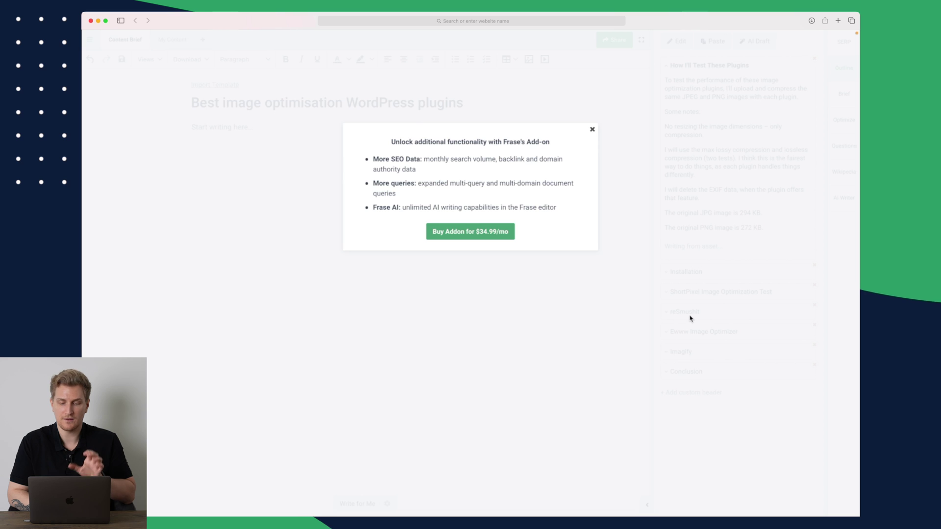
left_click(591, 131)
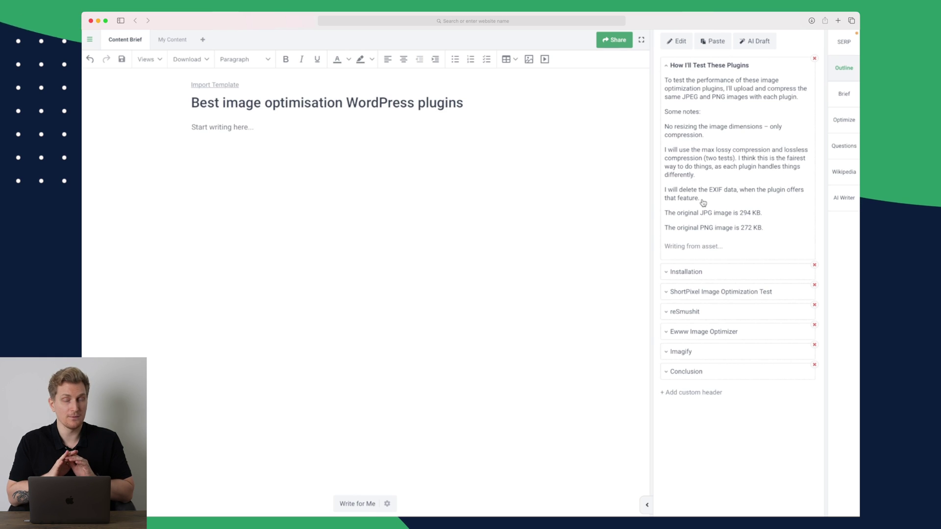
left_click(842, 102)
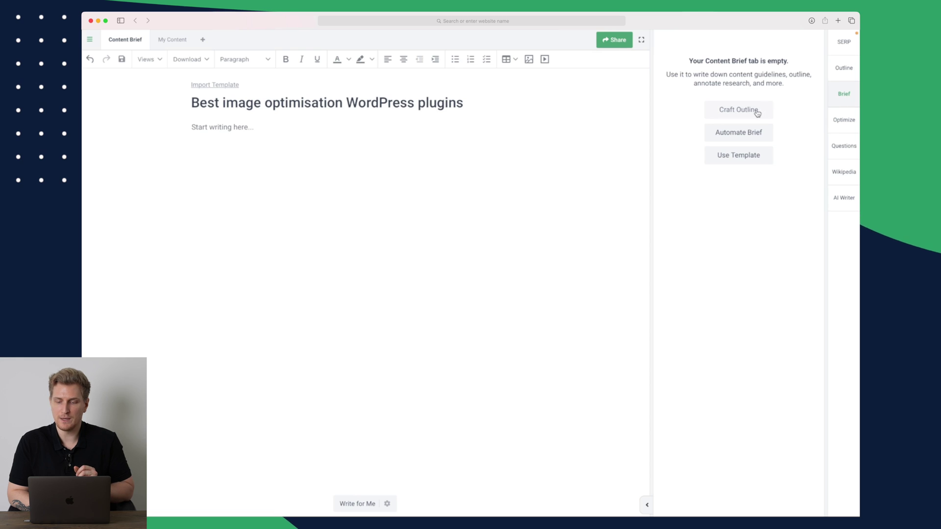
- Insert an automated brief with the default sections into the document
left_click(739, 110)
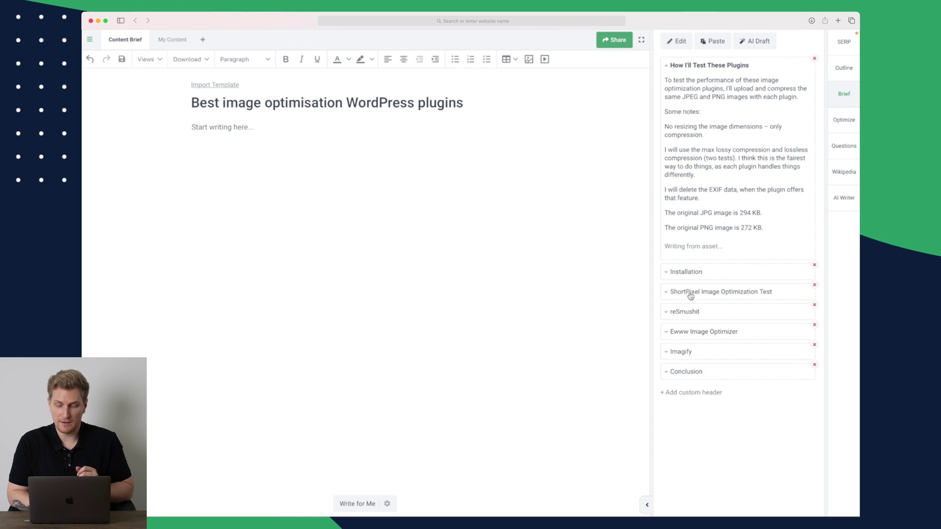
left_click(842, 100)
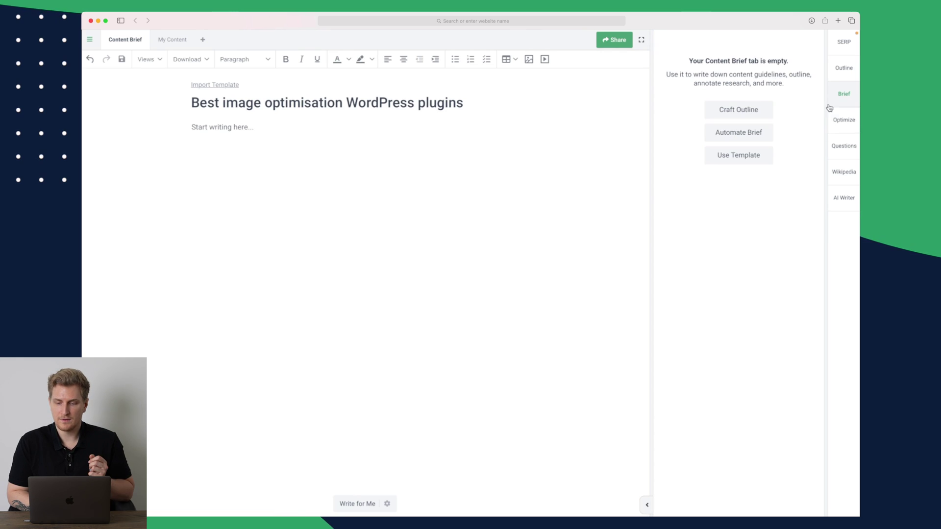
left_click(759, 133)
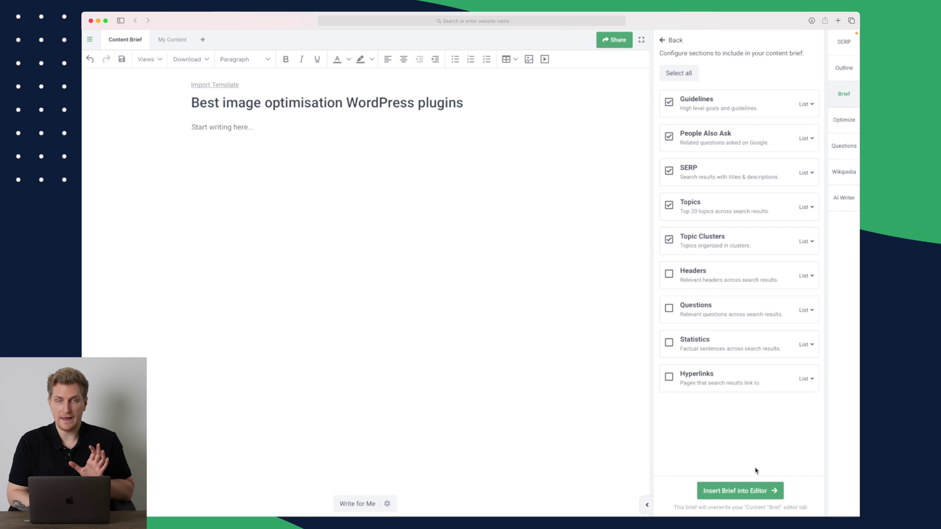
left_click(740, 490)
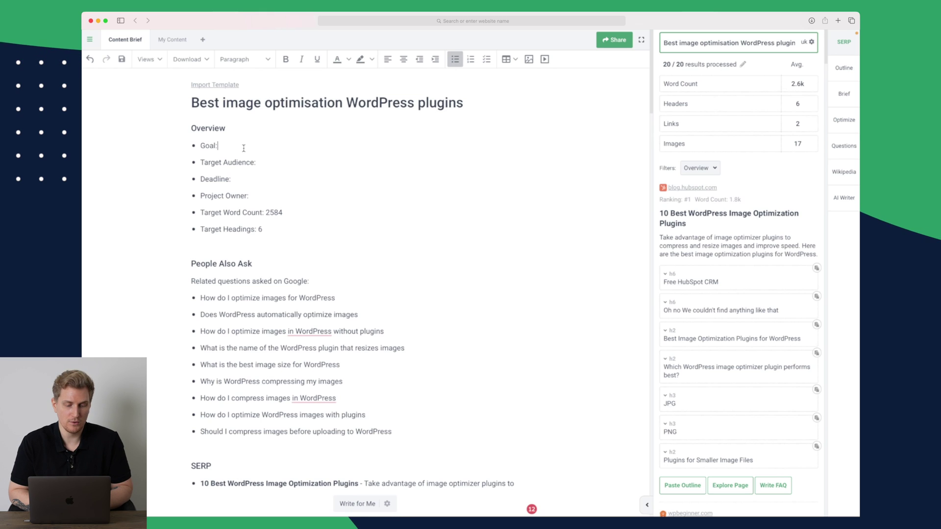
- Review the inserted brief's Deadline, Project Owner, People Also Ask and topic cluster sections
left_click(259, 177)
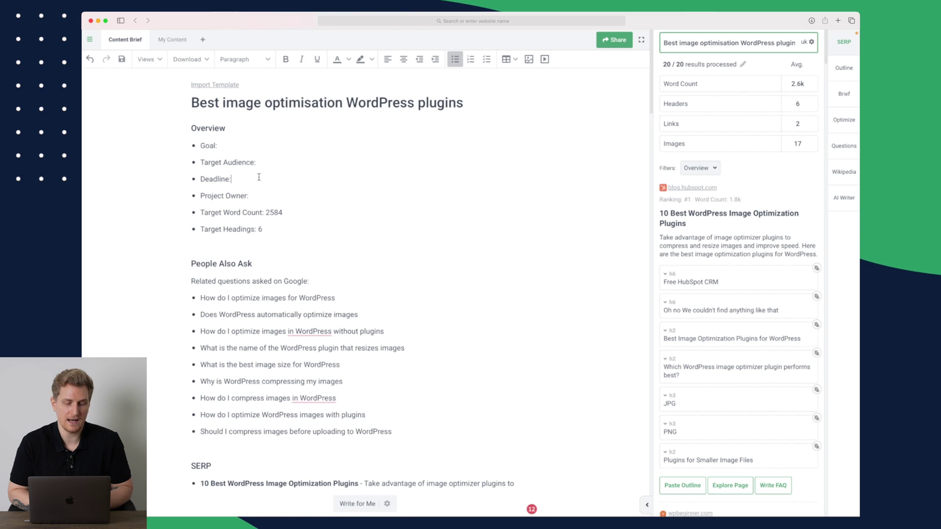
left_click(266, 195)
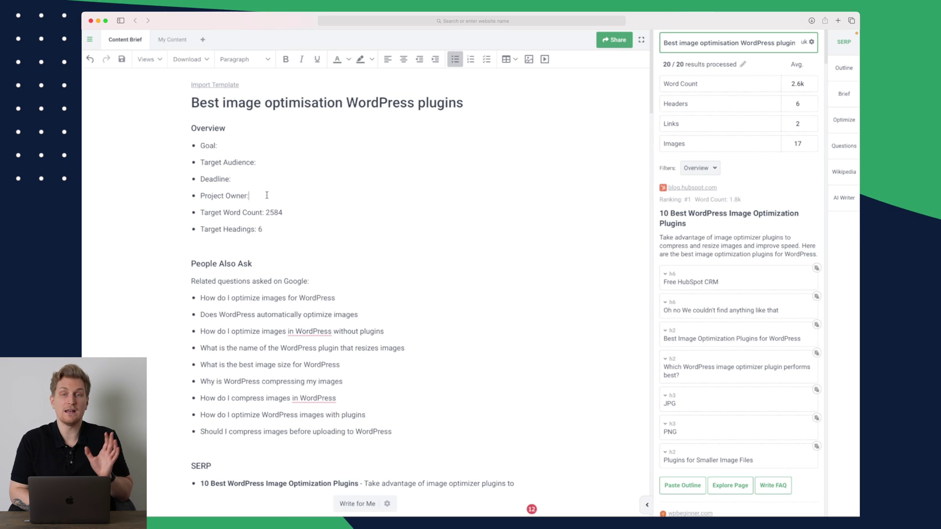
scroll(213, 226, "down", 3)
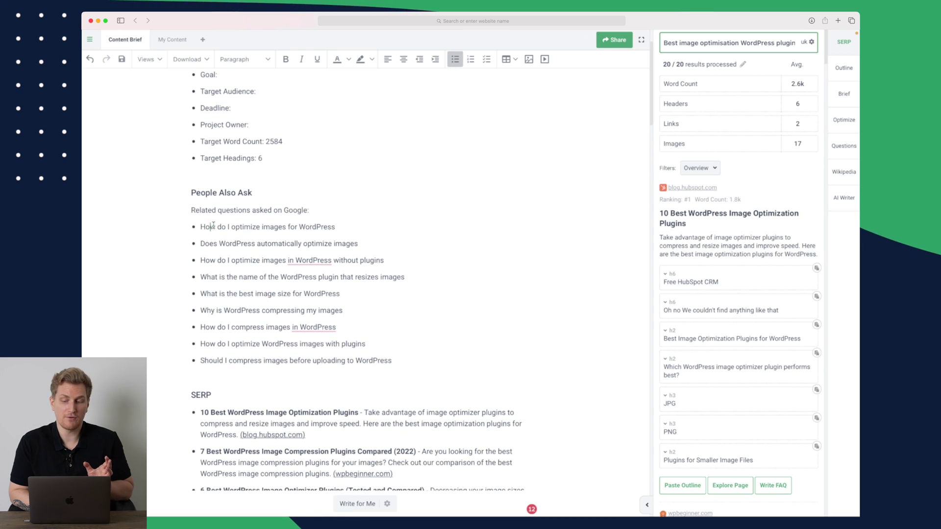
left_click_drag(212, 226, 257, 225)
scroll(257, 223, "down", 5)
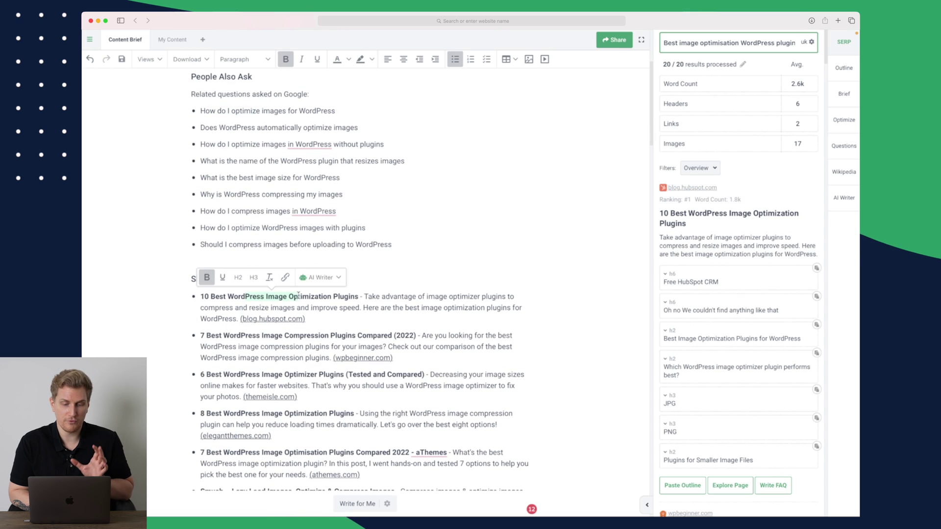
scroll(274, 295, "down", 15)
scroll(298, 295, "down", 3)
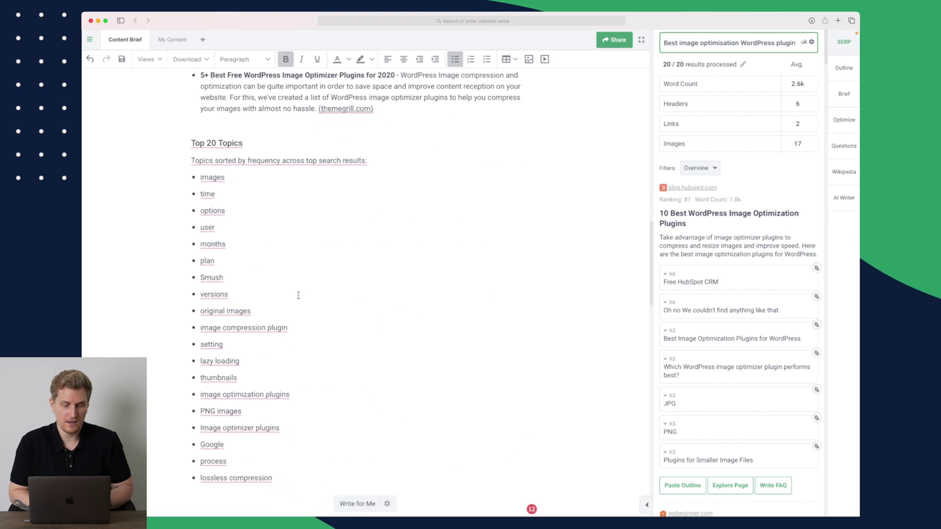
key("ctrl+a")
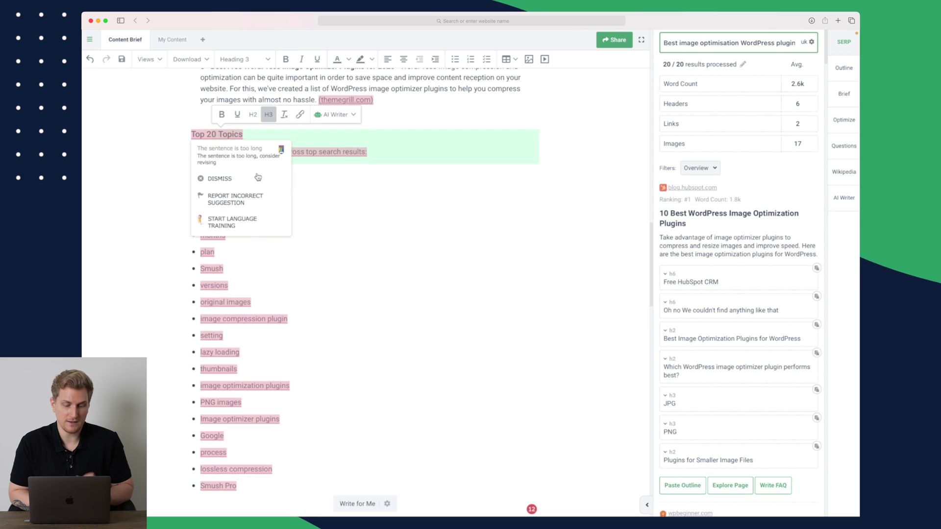
left_click(384, 303)
scroll(385, 302, "down", 18)
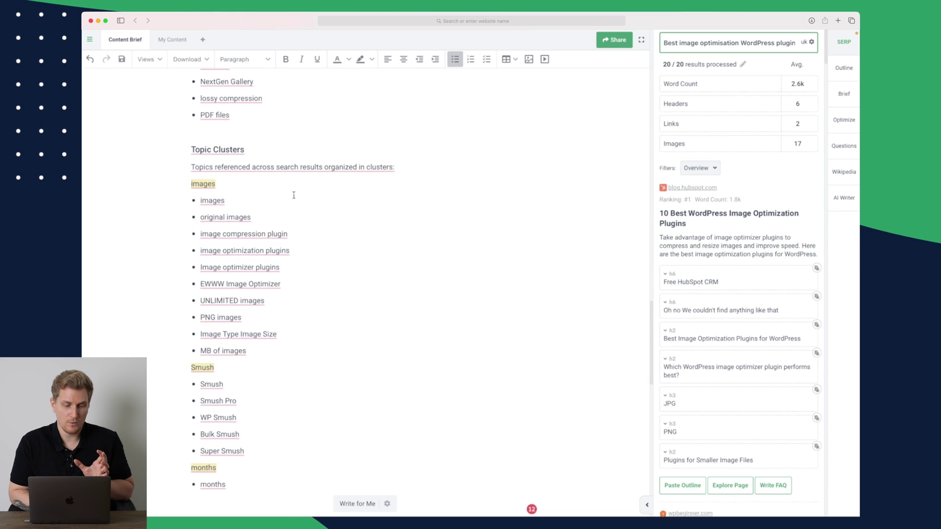
scroll(430, 308, "down", 15)
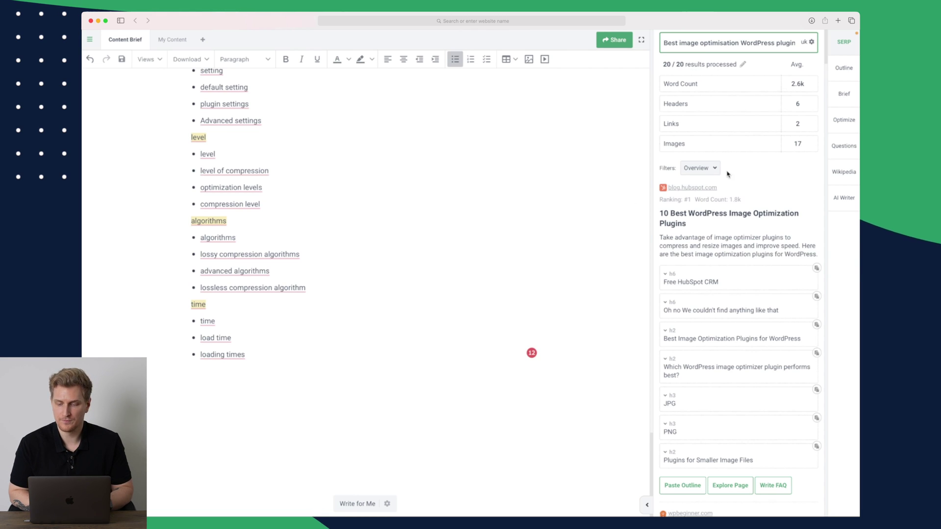
left_click(849, 129)
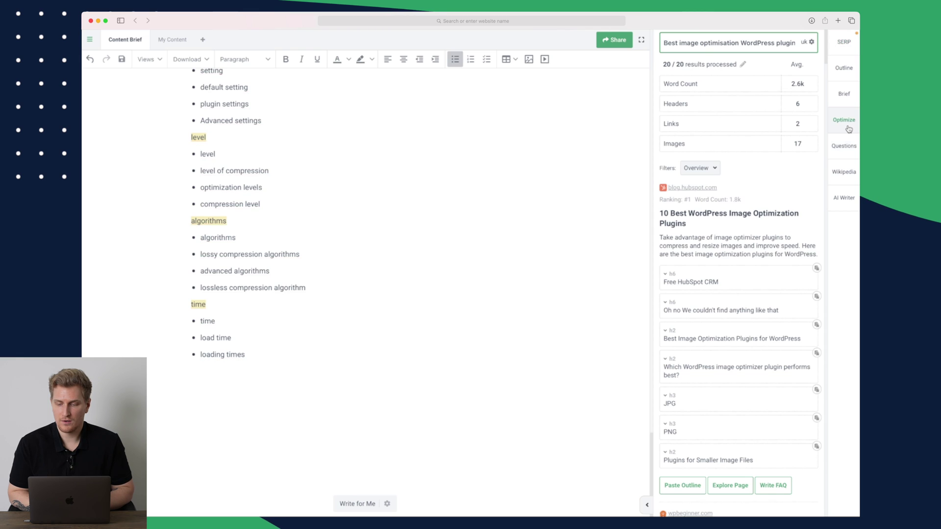
- Switch from the brief overview to the keyword optimization list and browse its terms
left_click(849, 103)
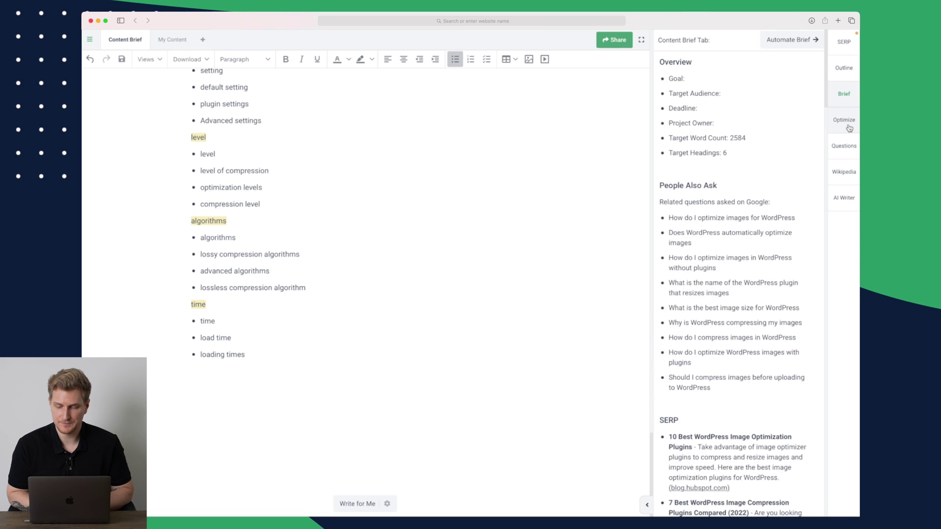
left_click(850, 128)
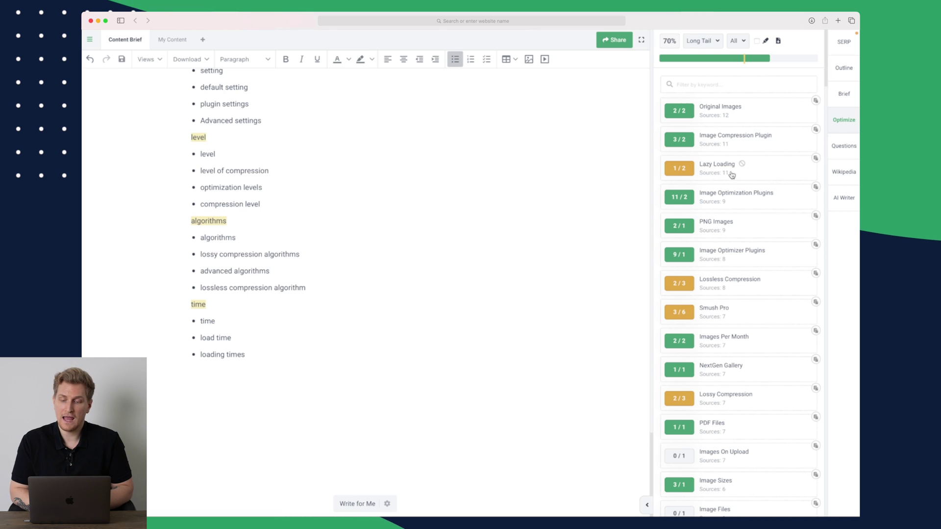
mouse_move(674, 118)
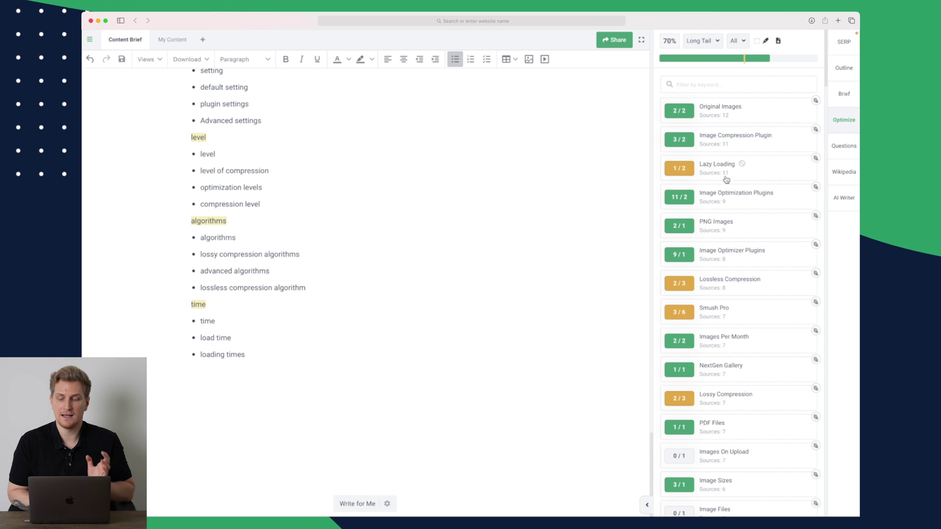
scroll(729, 170, "down", 10)
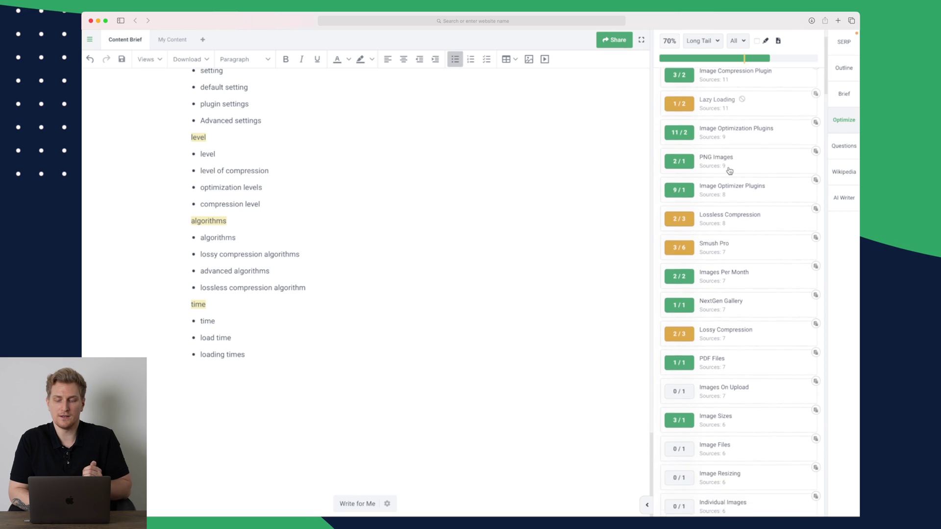
scroll(730, 171, "down", 1)
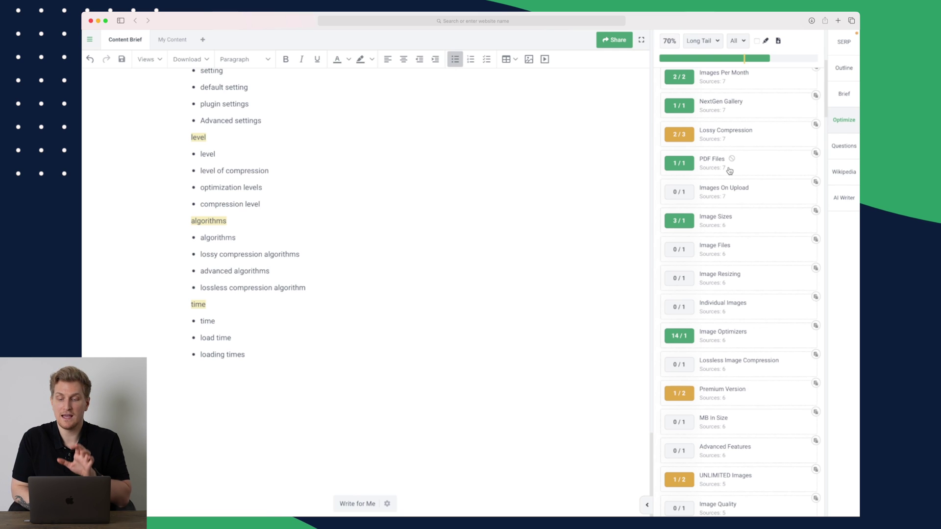
scroll(730, 170, "up", 11)
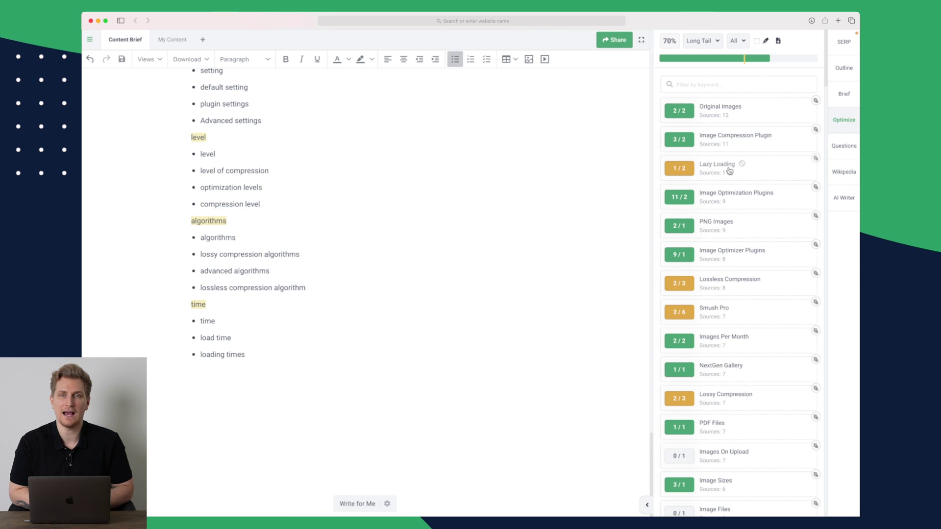
scroll(730, 170, "down", 5)
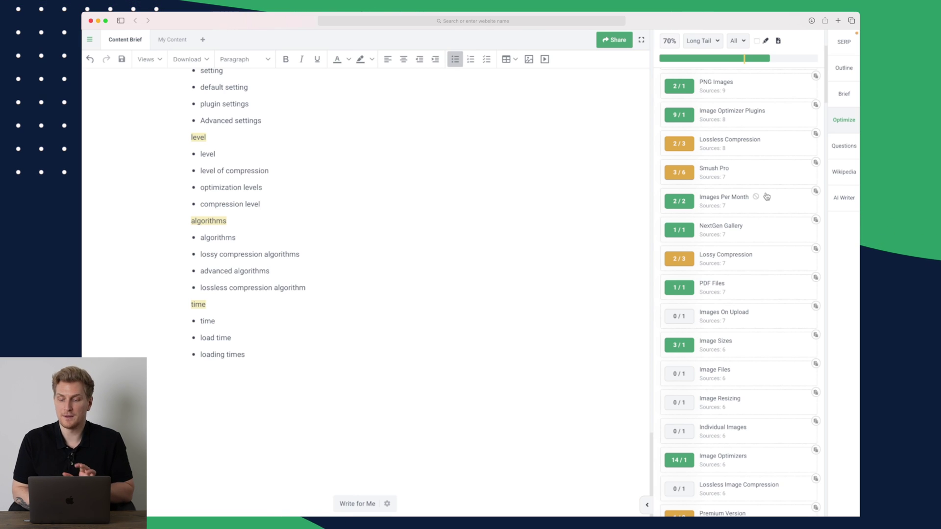
scroll(767, 197, "up", 3)
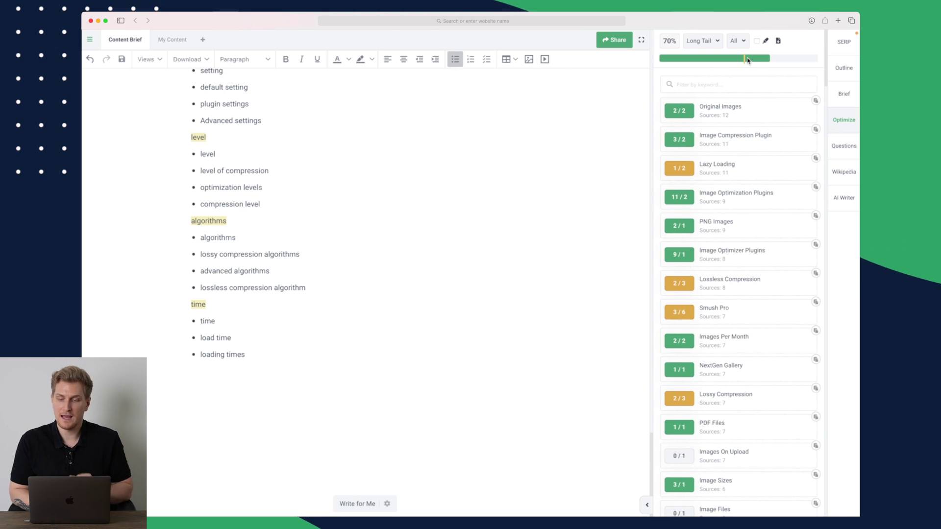
mouse_move(745, 59)
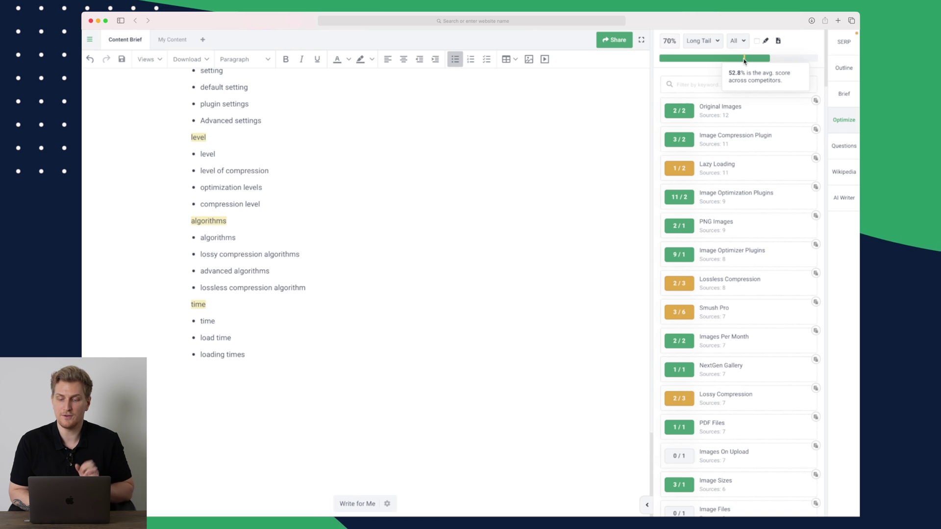
- Change the keyword view from Headers to Long Tail, then to Top Topics
left_click(710, 47)
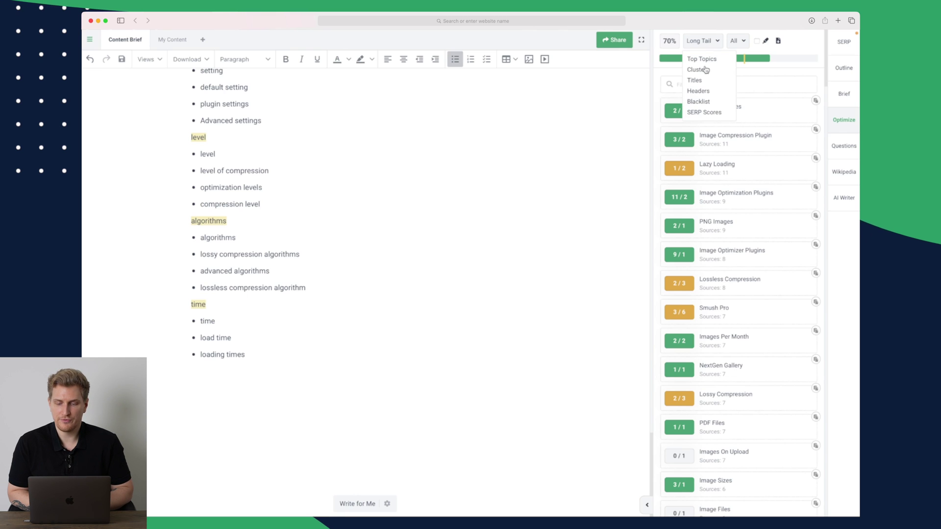
left_click(701, 90)
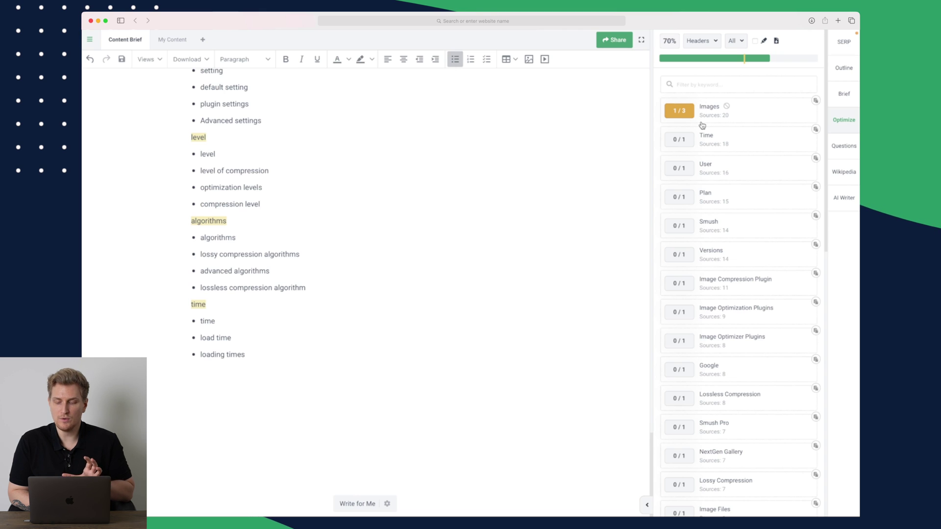
scroll(705, 147, "down", 3)
scroll(713, 171, "up", 3)
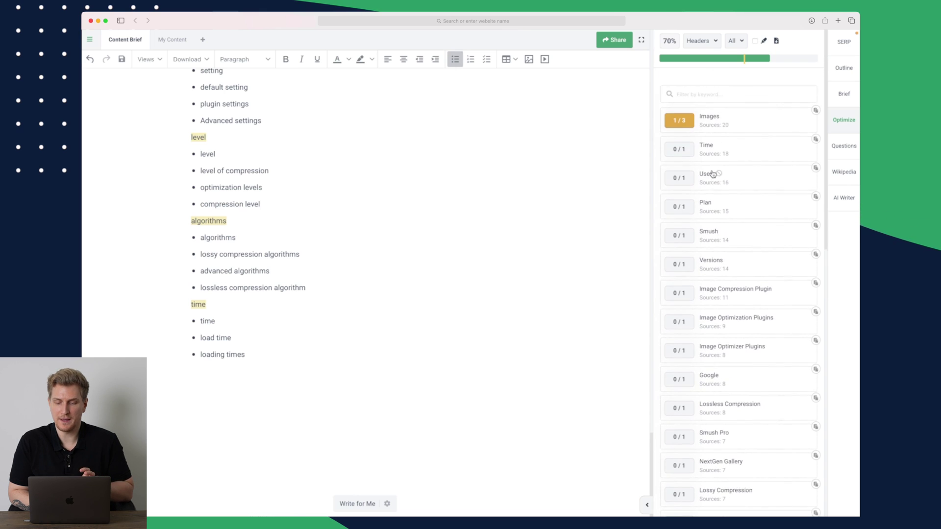
left_click(702, 42)
left_click(708, 71)
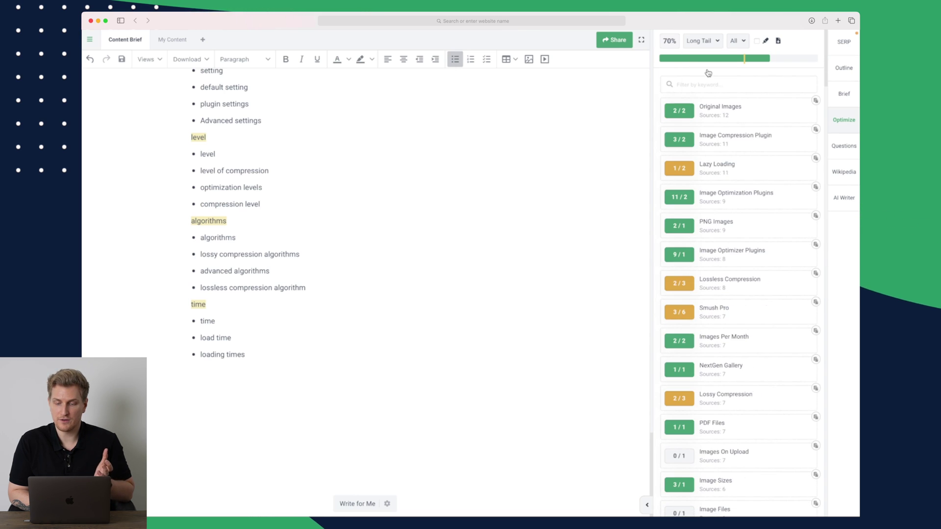
left_click(708, 43)
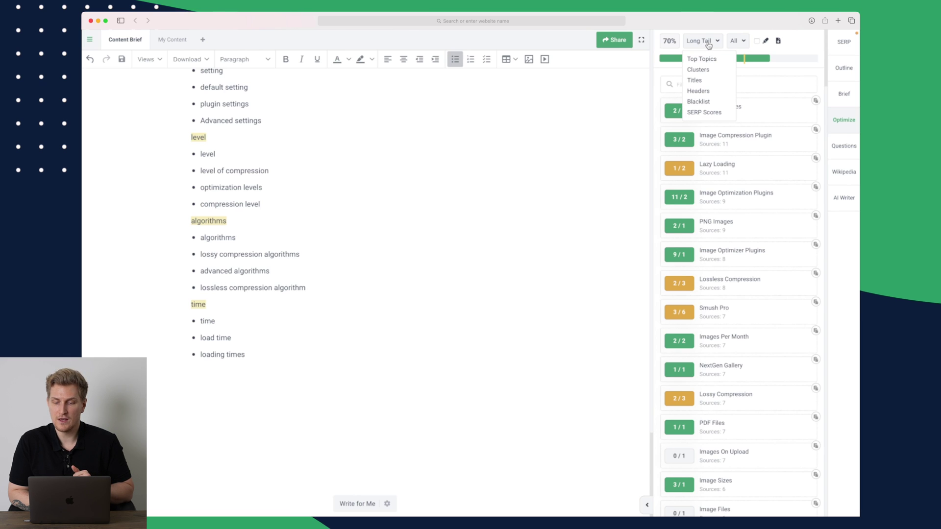
left_click(707, 63)
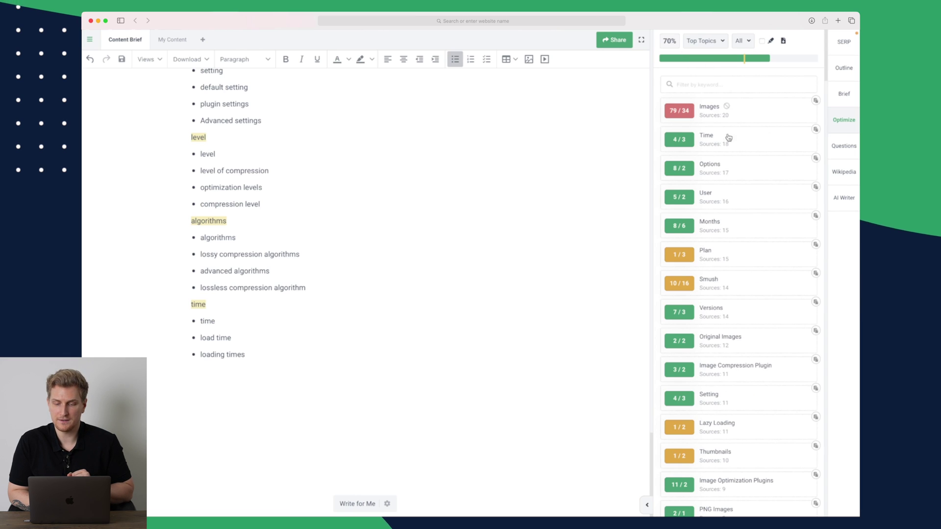
scroll(733, 157, "down", 2)
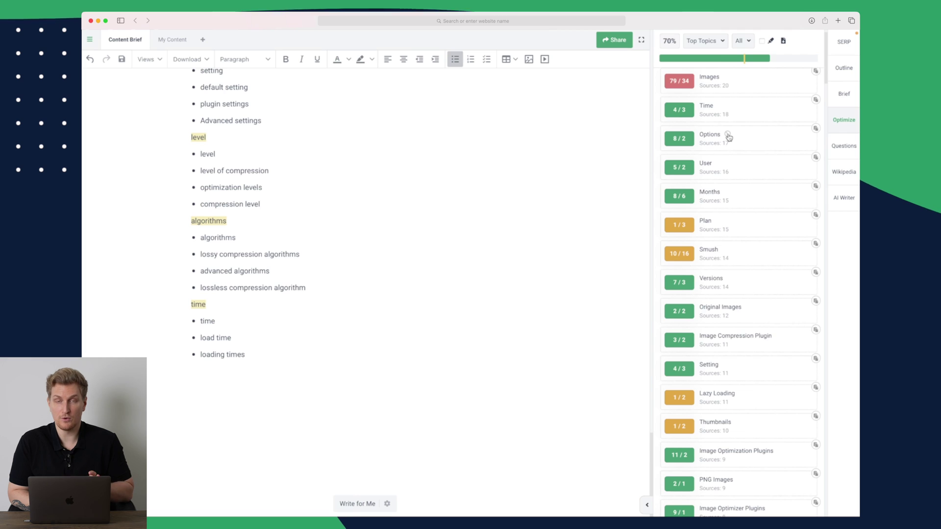
- Set the topic status filter to Topic Gap after trying Completed and All
left_click(743, 41)
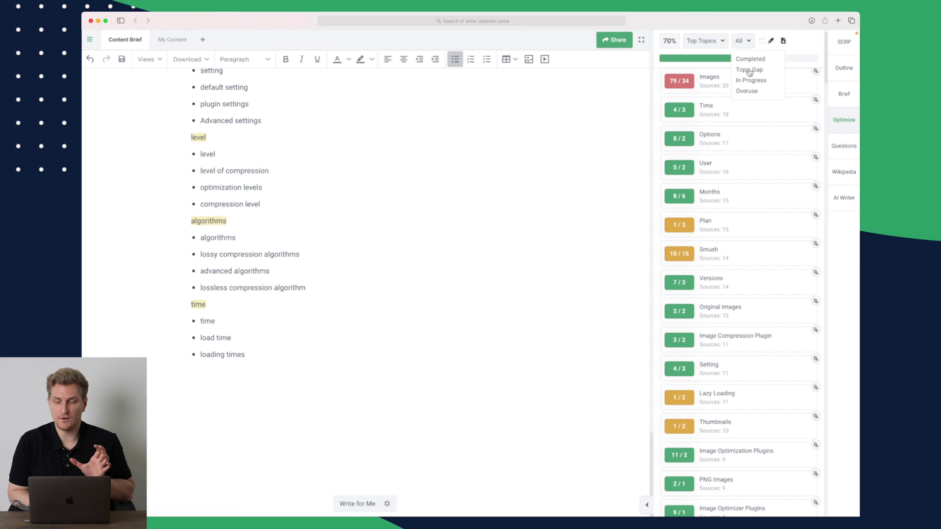
left_click(750, 59)
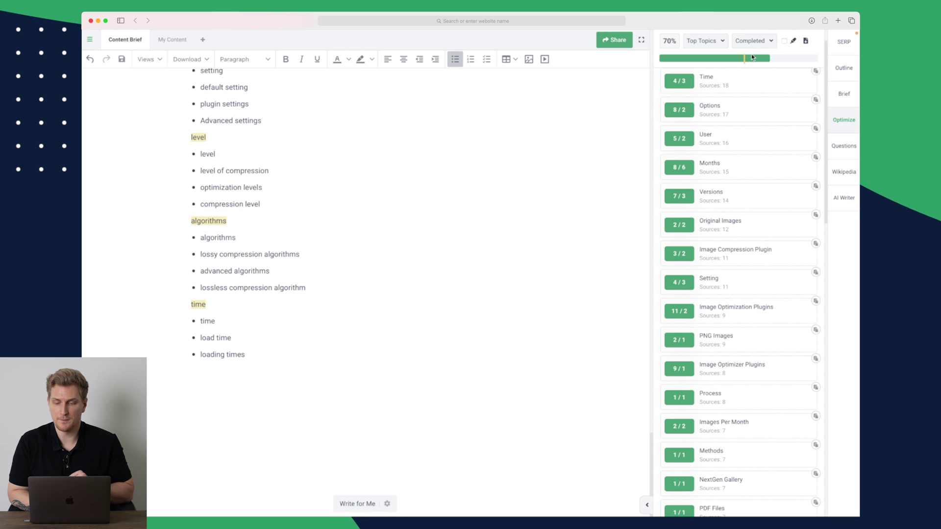
left_click(750, 42)
left_click(740, 59)
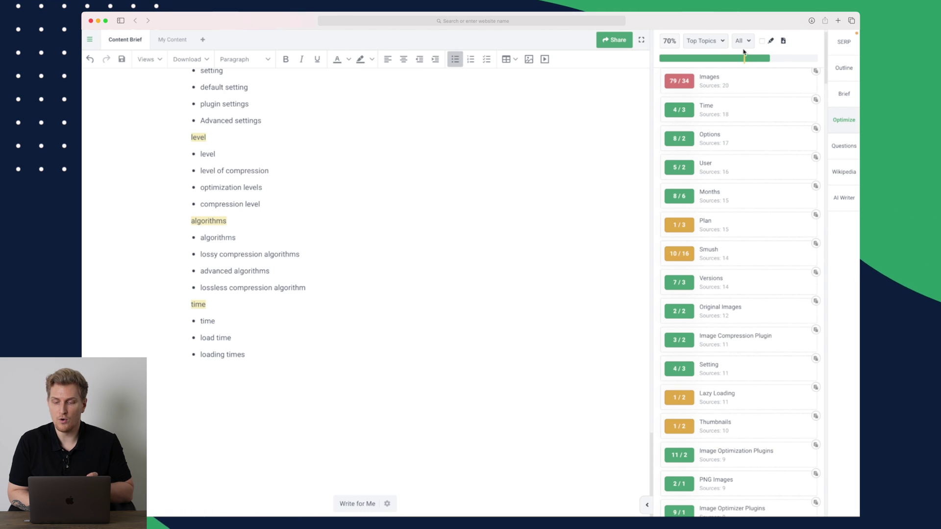
left_click(743, 43)
left_click(754, 69)
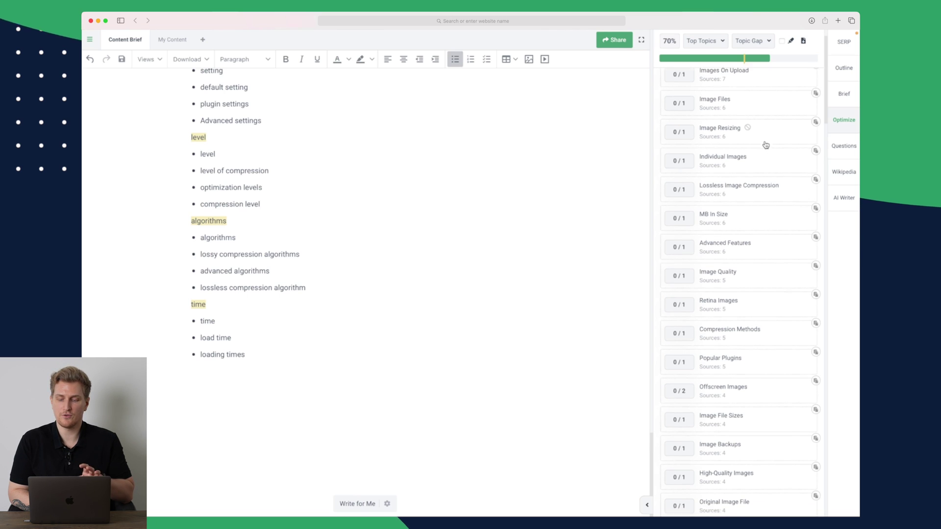
scroll(764, 145, "down", 5)
scroll(766, 144, "up", 6)
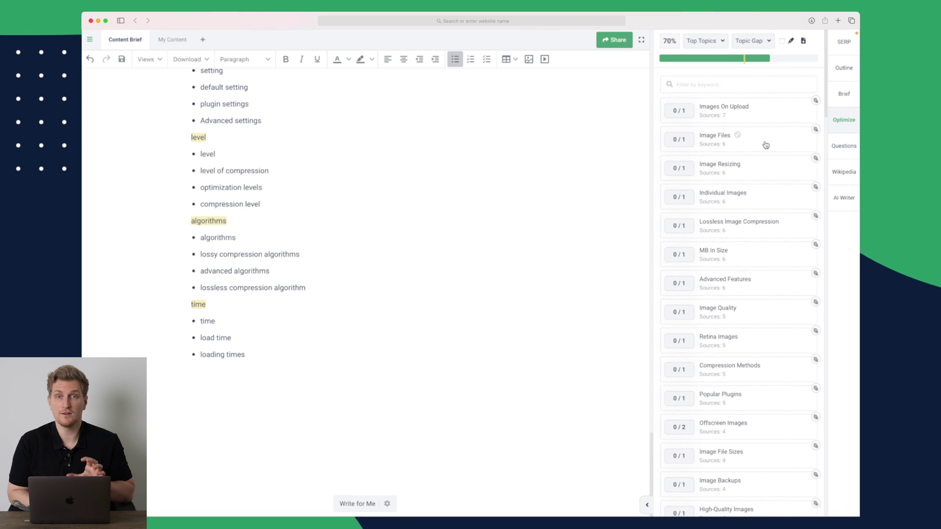
left_click(840, 148)
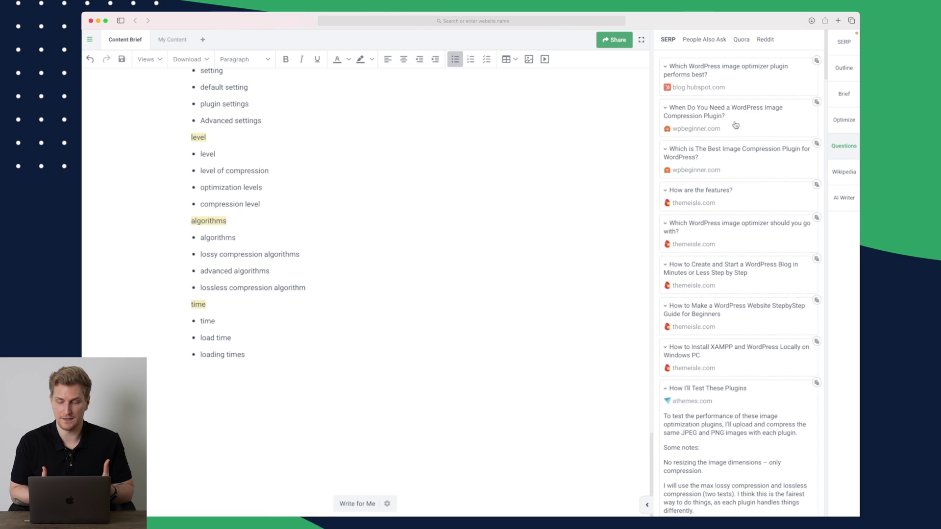
- Scroll through SERP questions such as 'What Is Image Optimization?' from wordpress.org and wpastra.com
scroll(735, 125, "down", 10)
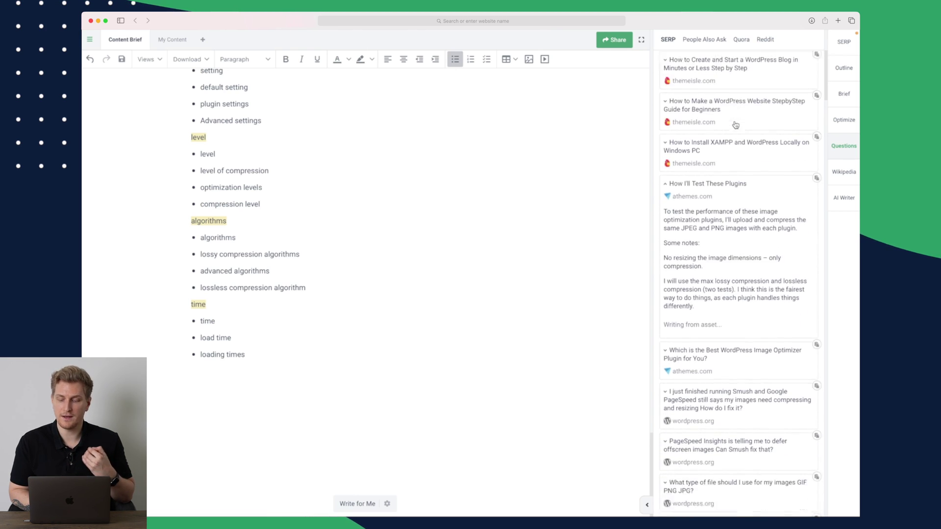
scroll(736, 125, "down", 10)
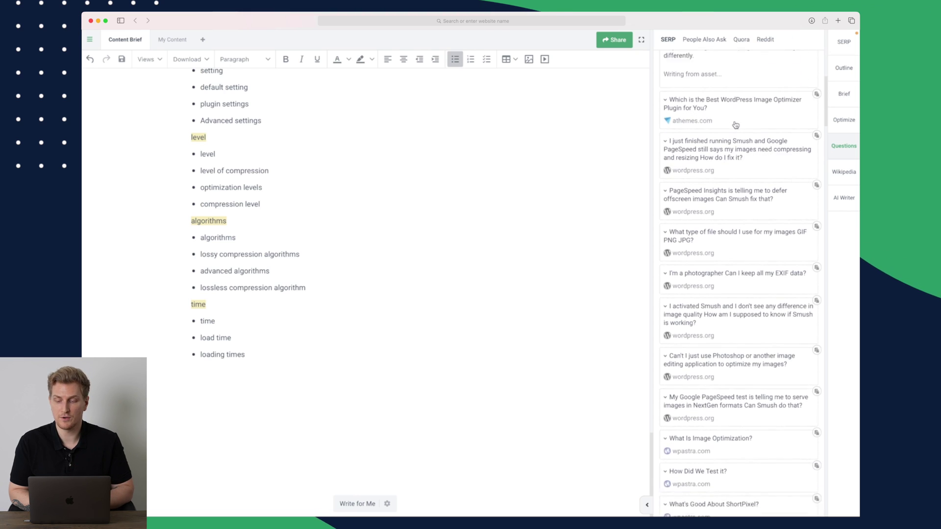
scroll(735, 125, "down", 4)
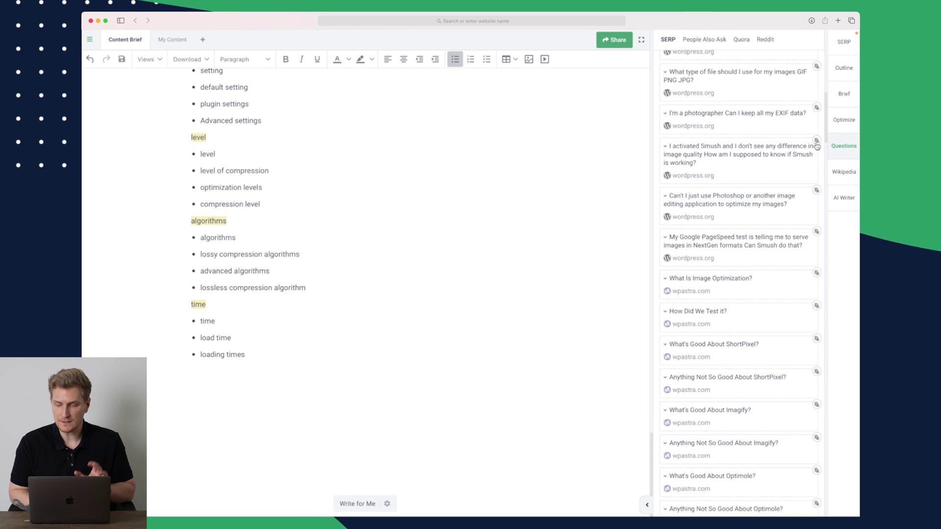
- Browse related Wikipedia articles like JPEG, WebP, APNG, Image file format and JPEG XL
left_click(844, 173)
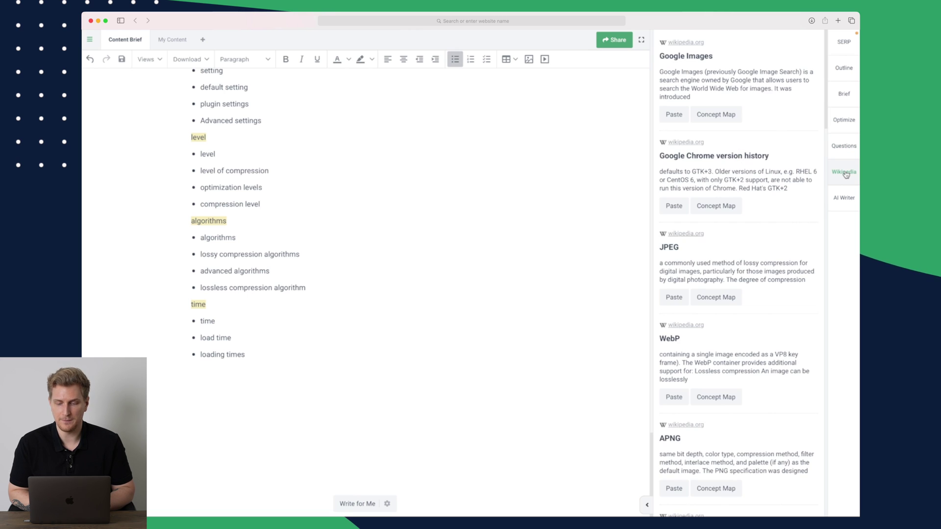
scroll(711, 80, "down", 3)
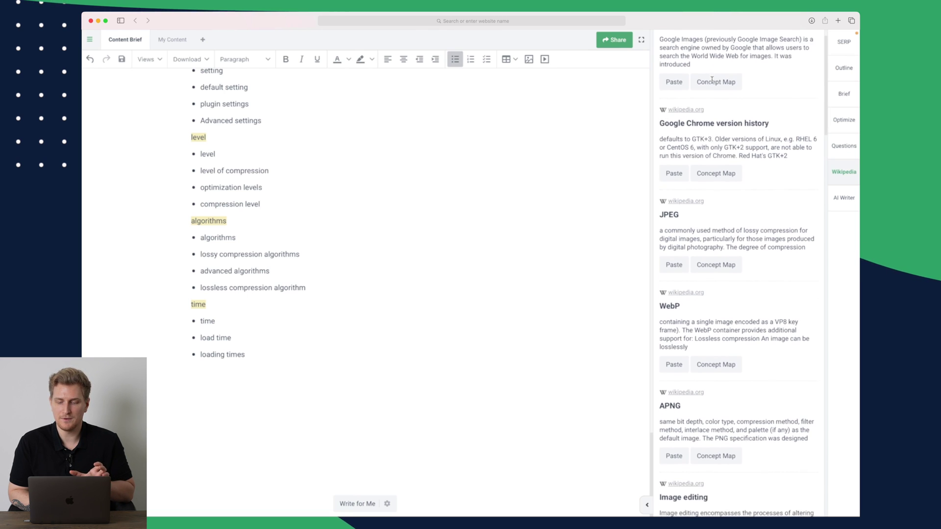
scroll(702, 124, "down", 7)
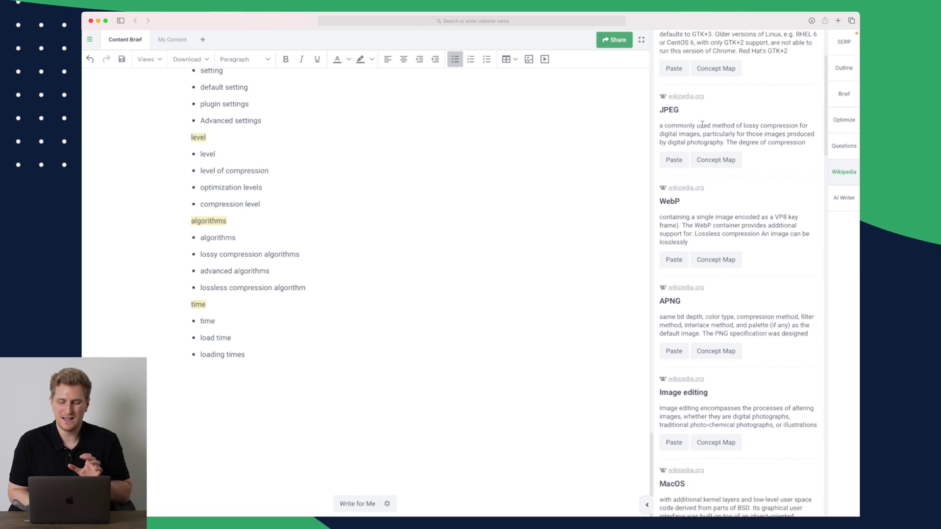
scroll(703, 128, "down", 1)
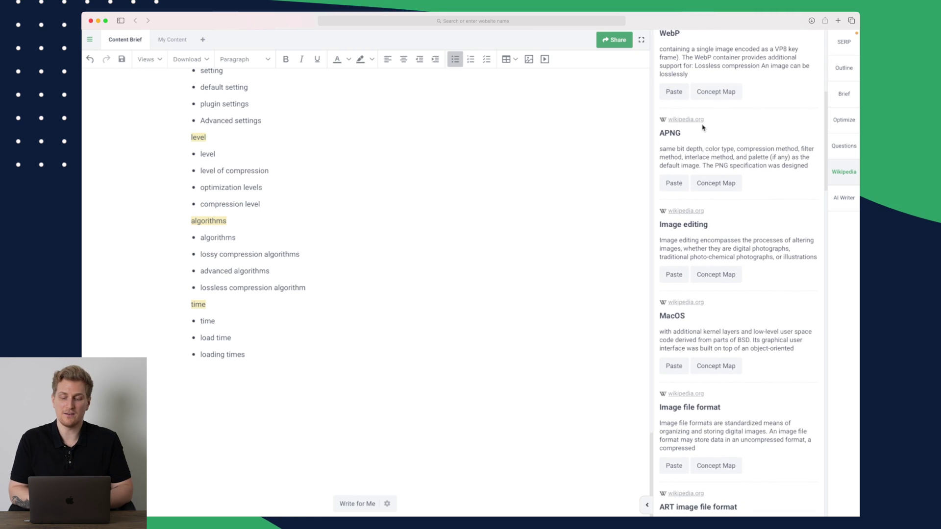
scroll(703, 128, "up", 1)
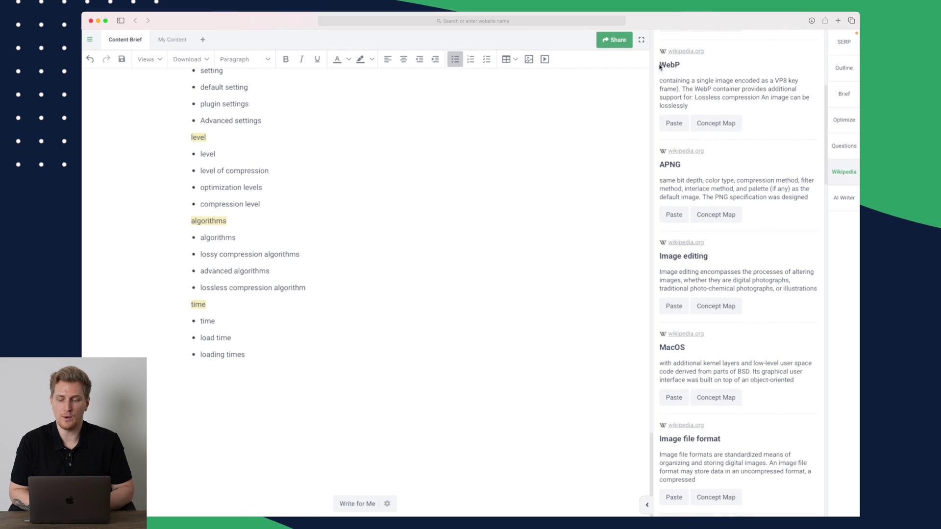
scroll(669, 60, "down", 3)
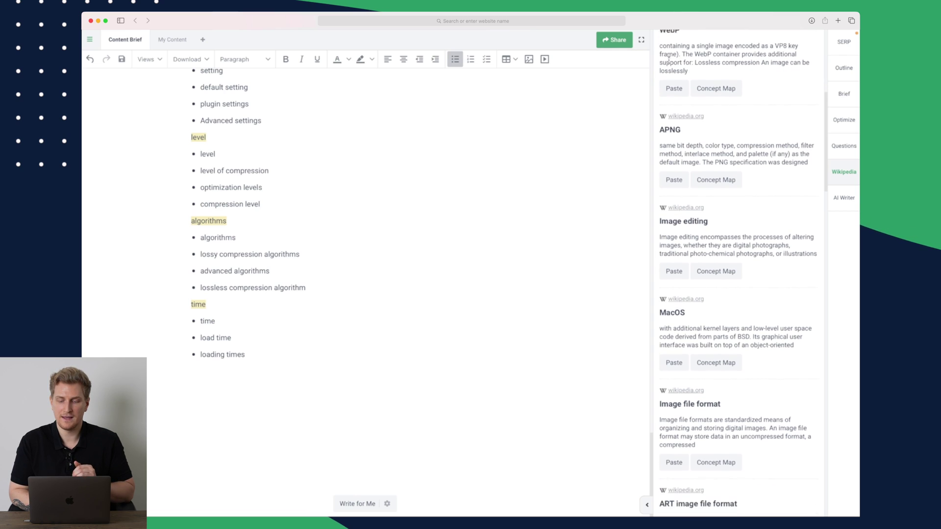
scroll(674, 122, "down", 12)
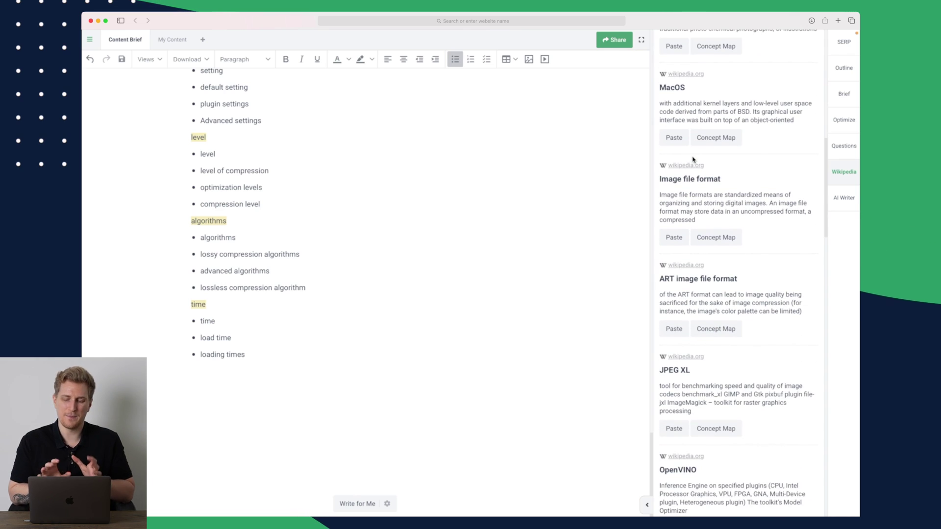
- Generate AI text at 150 words and creativity 3 of 5, then dismiss the add-on offer
left_click(850, 201)
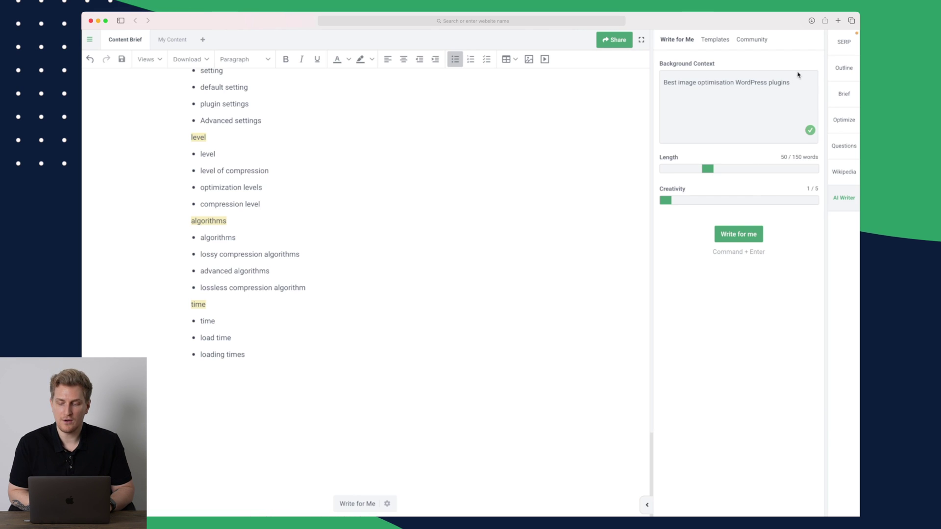
left_click_drag(709, 169, 824, 172)
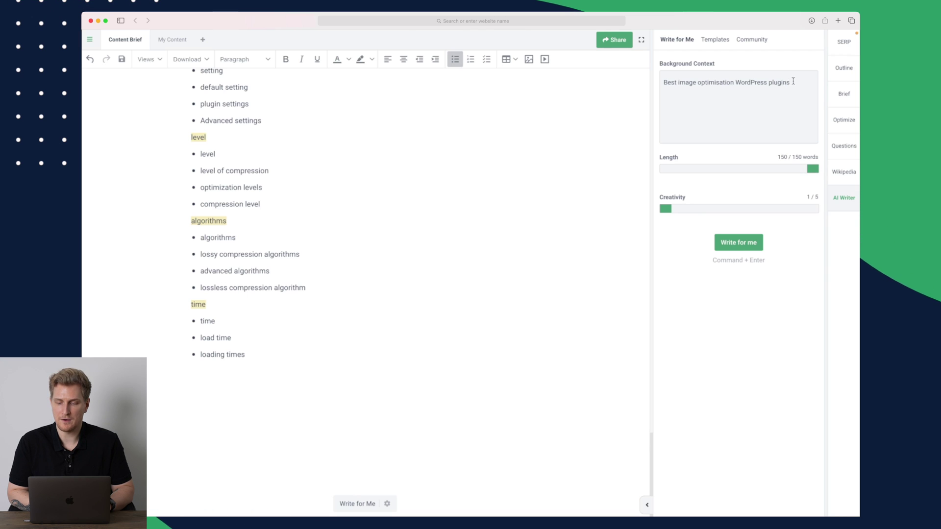
left_click_drag(791, 82, 656, 80)
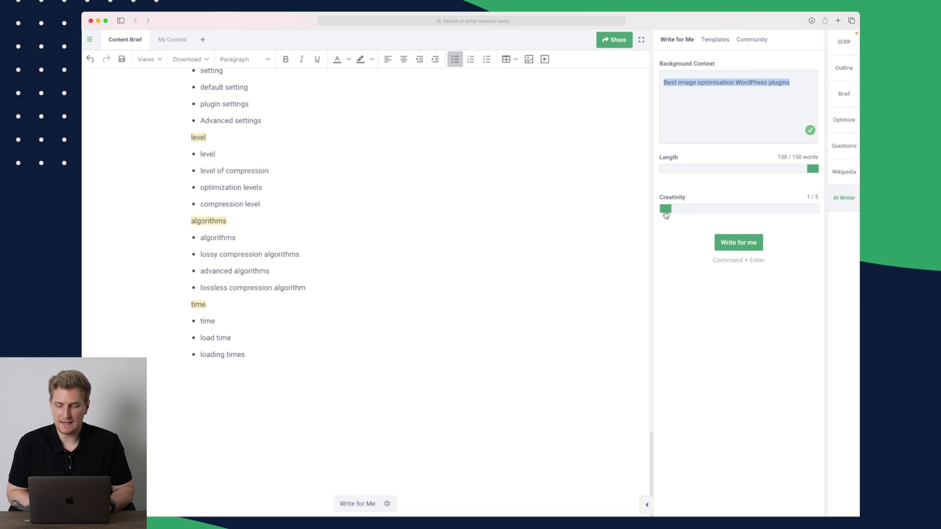
left_click_drag(665, 209, 726, 209)
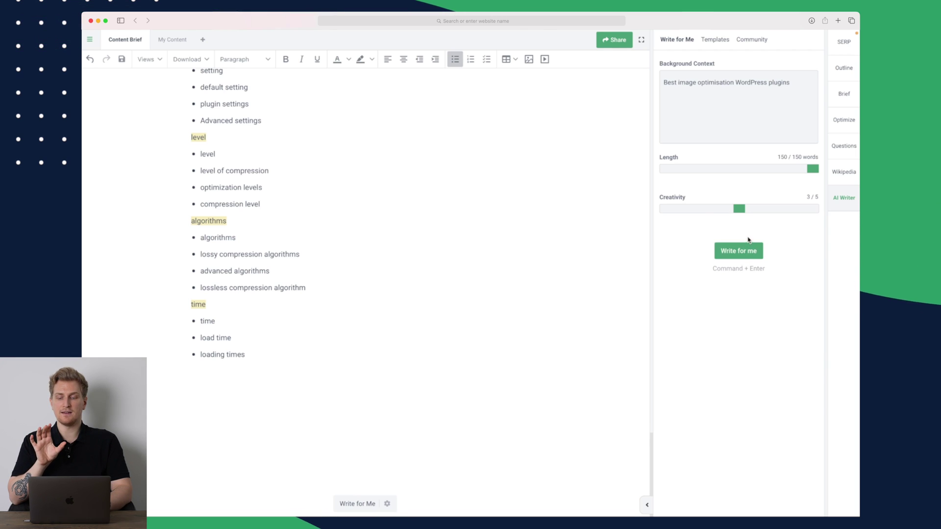
left_click(740, 250)
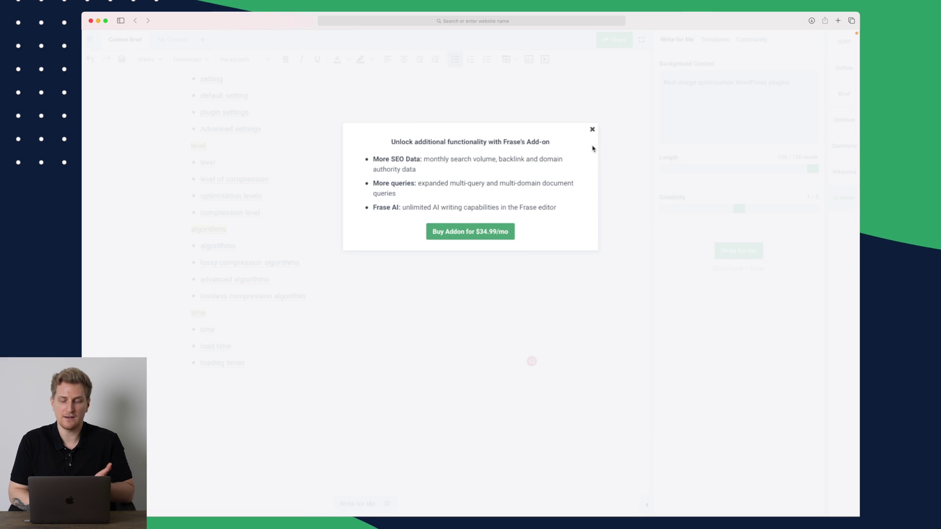
left_click(592, 130)
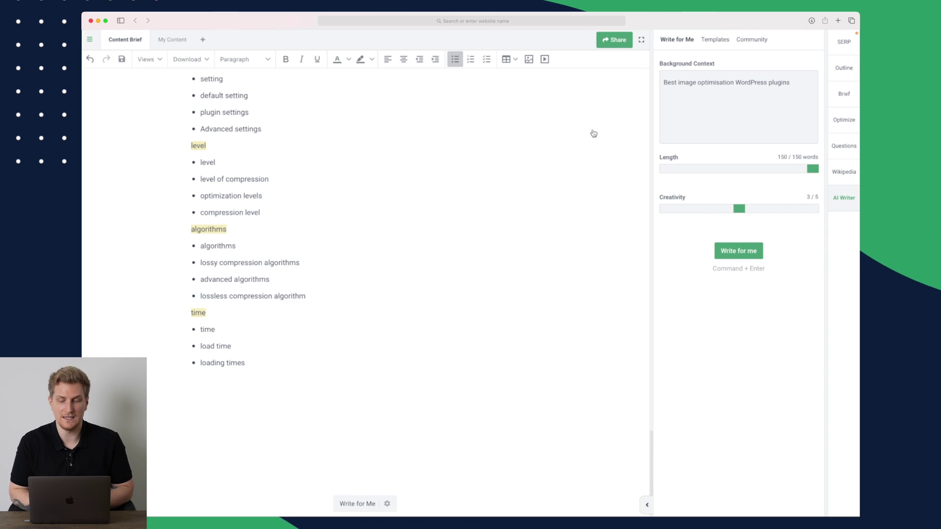
- Copy the first document's title and paste it as the Outline topic 'Best image optimisation WordPr'
left_click(89, 40)
left_click(100, 112)
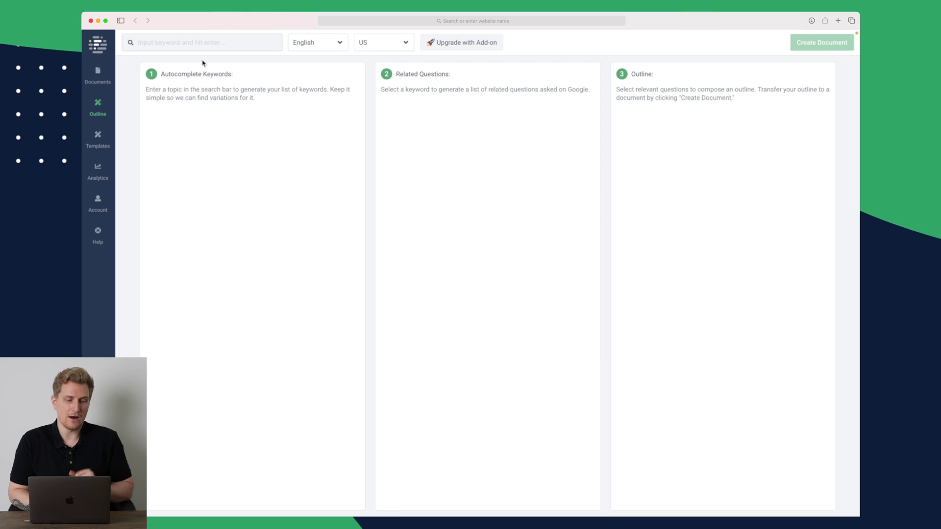
left_click(103, 78)
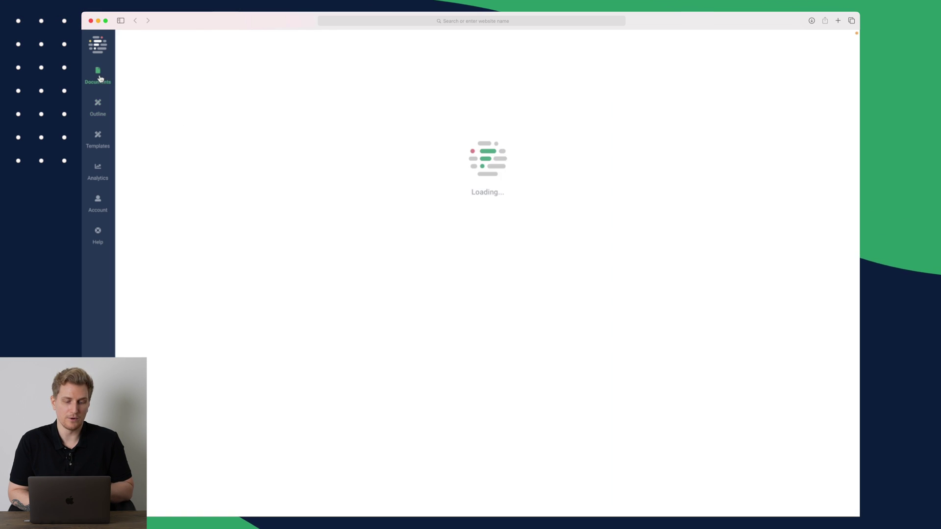
left_click_drag(382, 93, 261, 92)
key("super+c")
key("super+bracketleft")
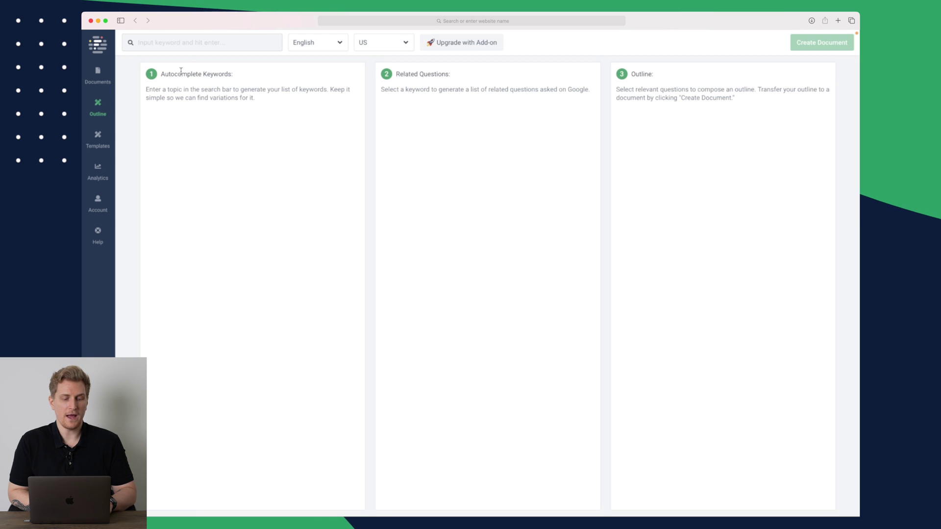
left_click(185, 42)
key("super+v")
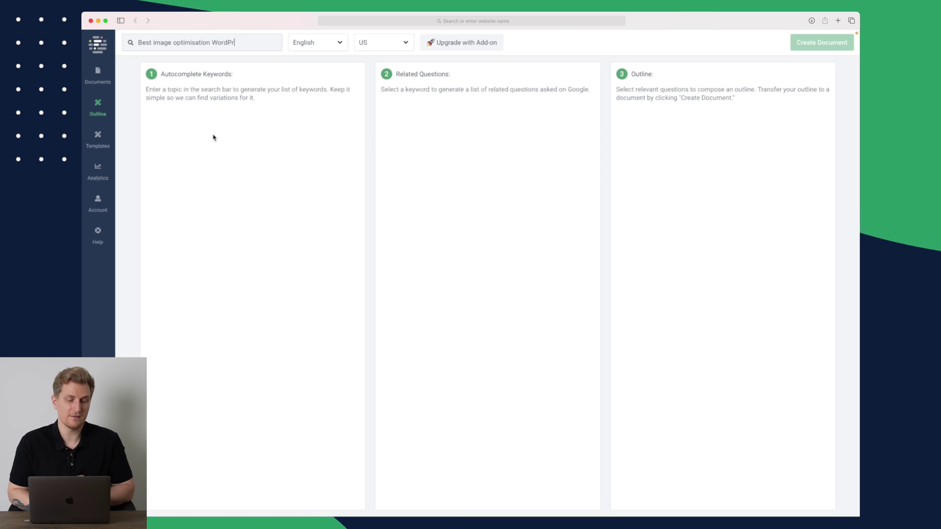
- Open Templates and view the Manual, AI and Community template lists
left_click(96, 145)
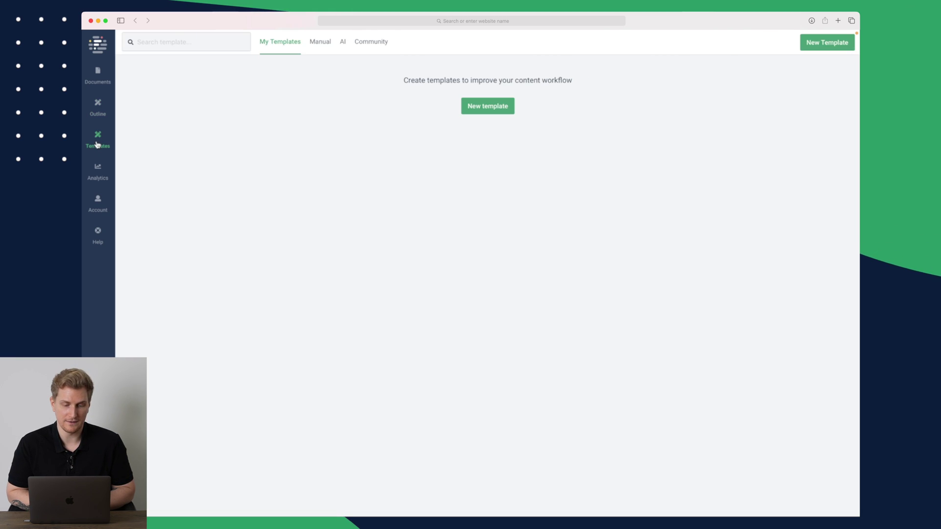
left_click(319, 46)
left_click(342, 44)
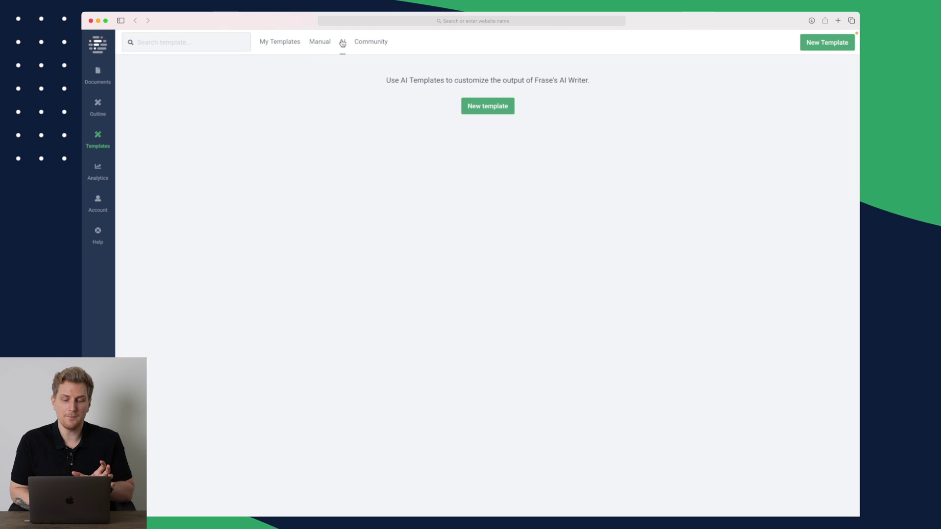
left_click(381, 46)
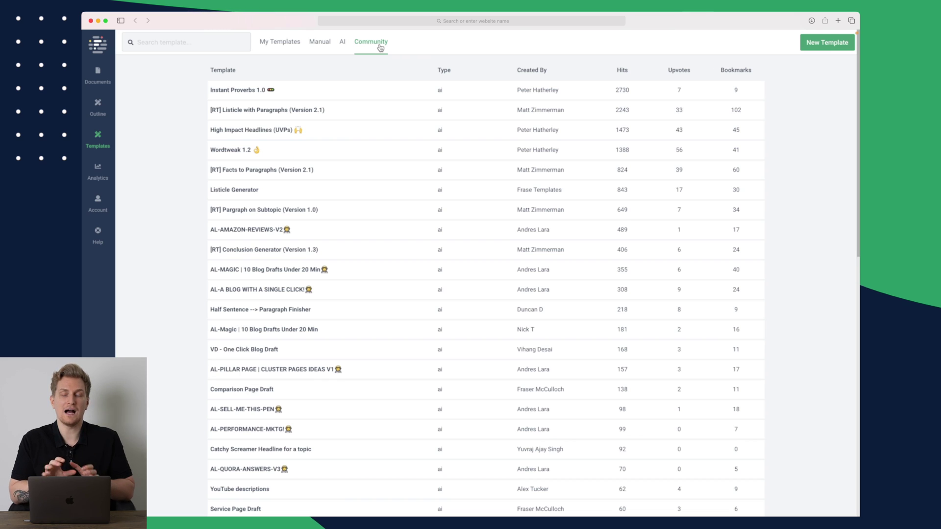
- Scroll the community templates and open [RT] Conclusion Generator (Version 1.3)
scroll(363, 79, "down", 1)
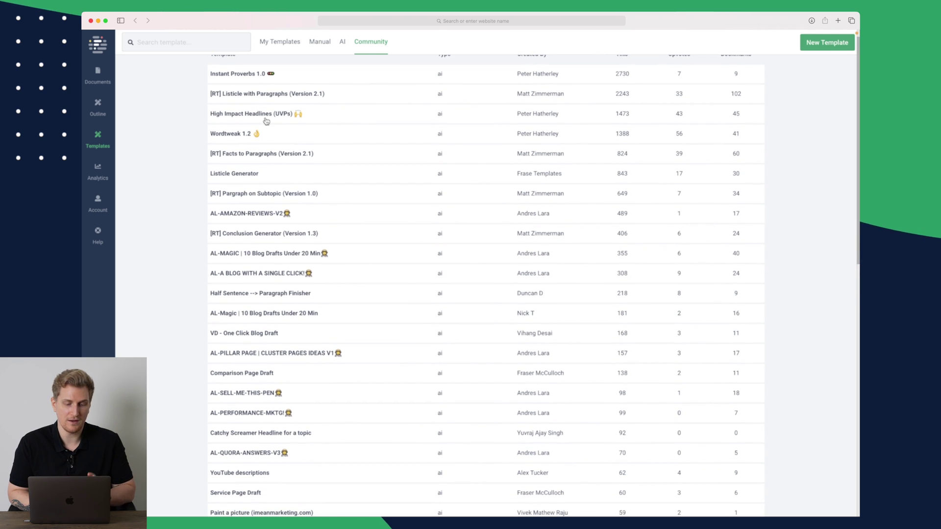
scroll(270, 118, "down", 1)
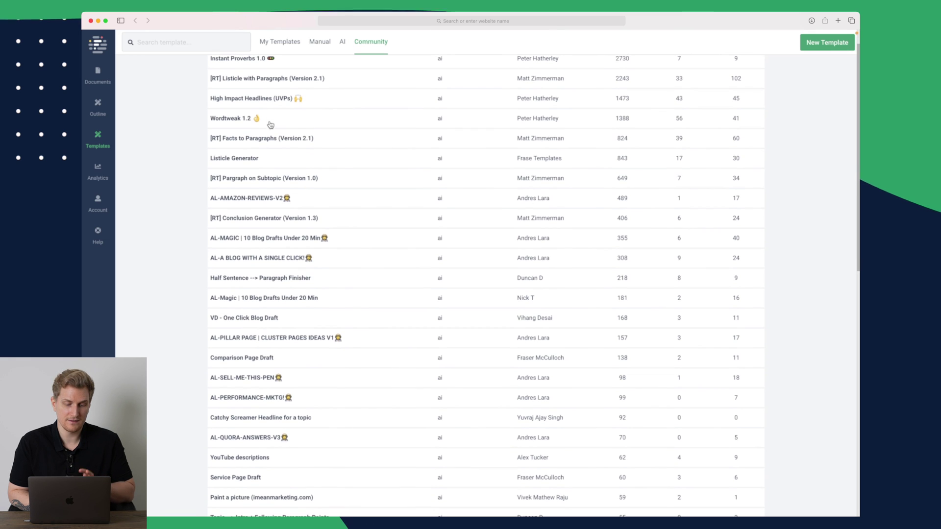
scroll(251, 203, "down", 1)
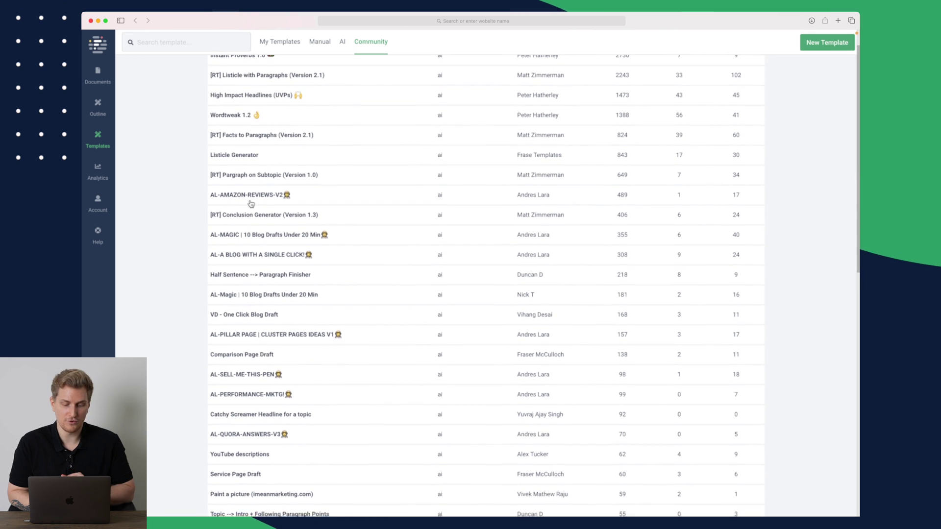
left_click(263, 207)
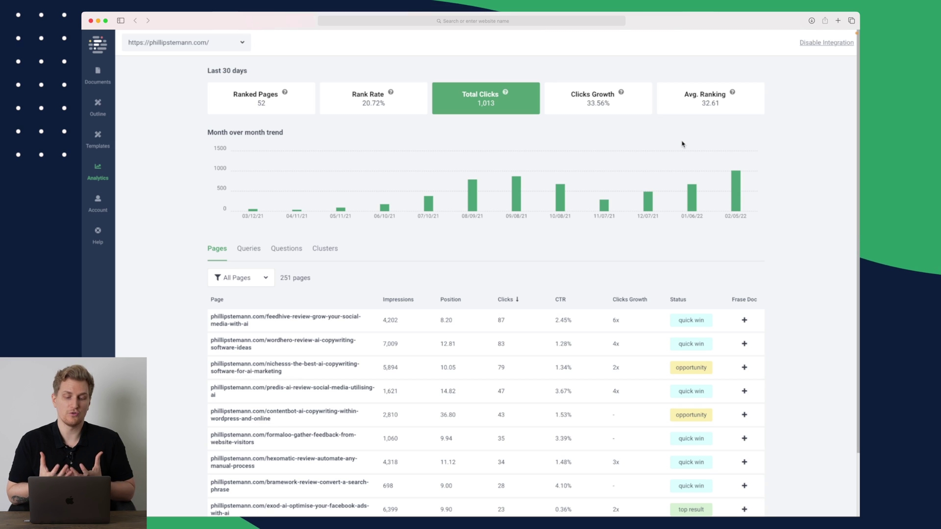
- Inspect the status badges on the Analytics dashboard's page list
scroll(682, 144, "down", 3)
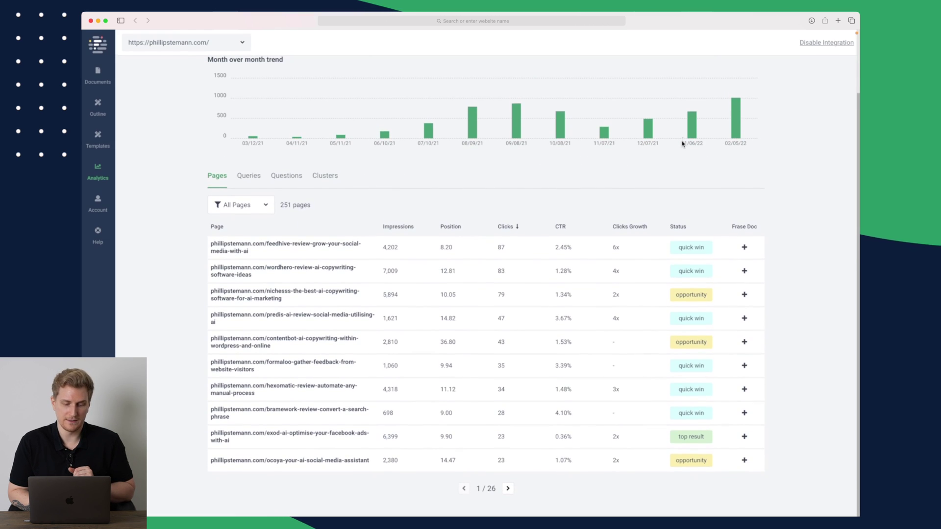
mouse_move(701, 252)
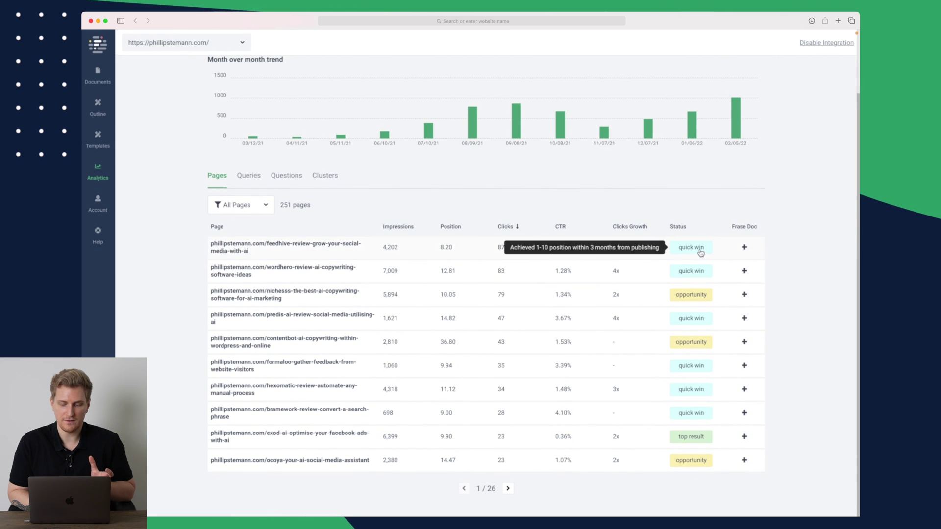
mouse_move(698, 273)
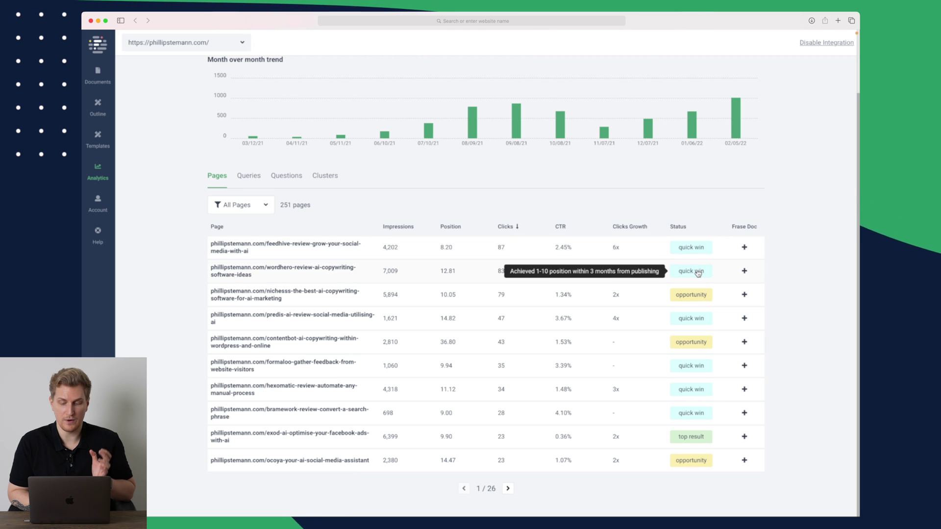
mouse_move(690, 299)
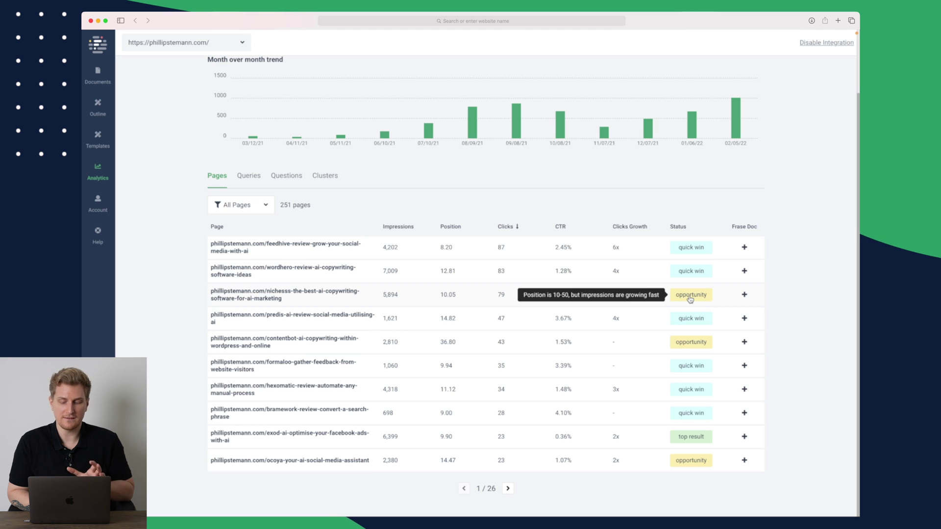
mouse_move(701, 437)
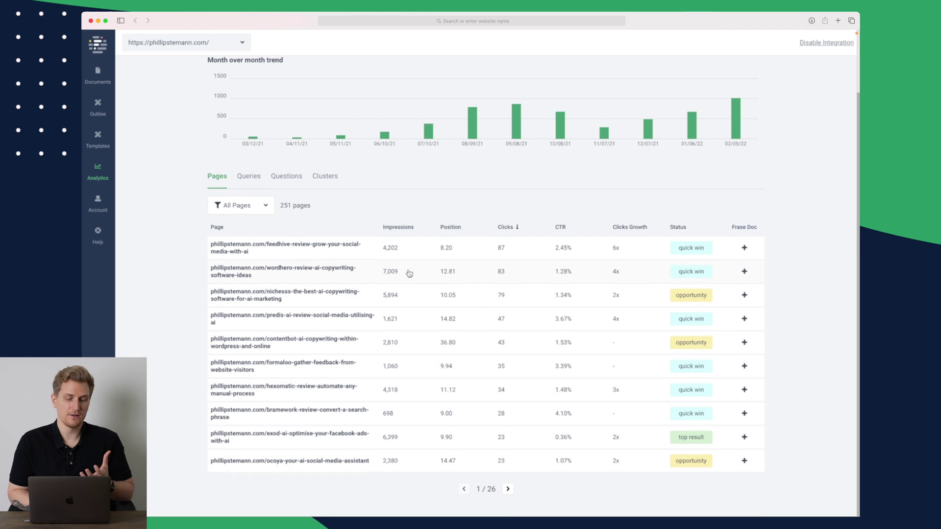
scroll(406, 271, "up", 3)
- Browse the search queries and questions the connected site ranks for
left_click(256, 255)
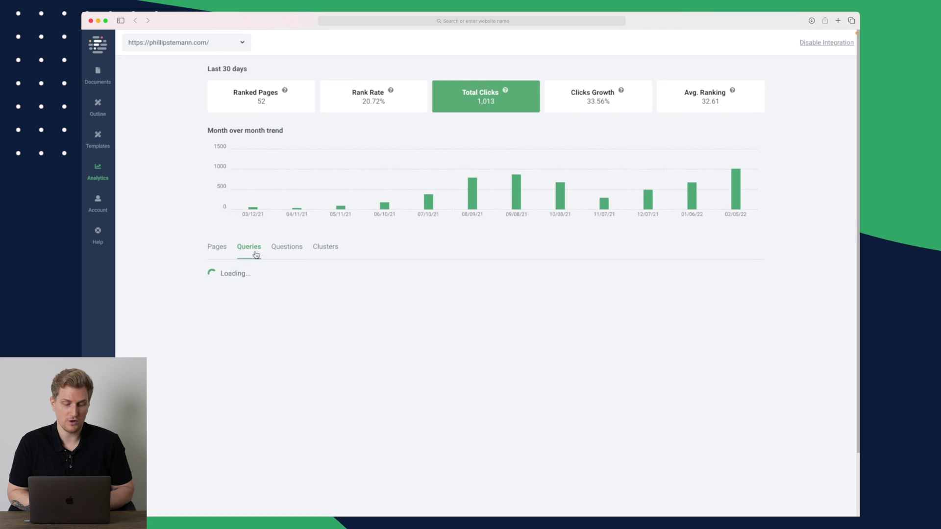
scroll(255, 252, "down", 2)
left_click(286, 220)
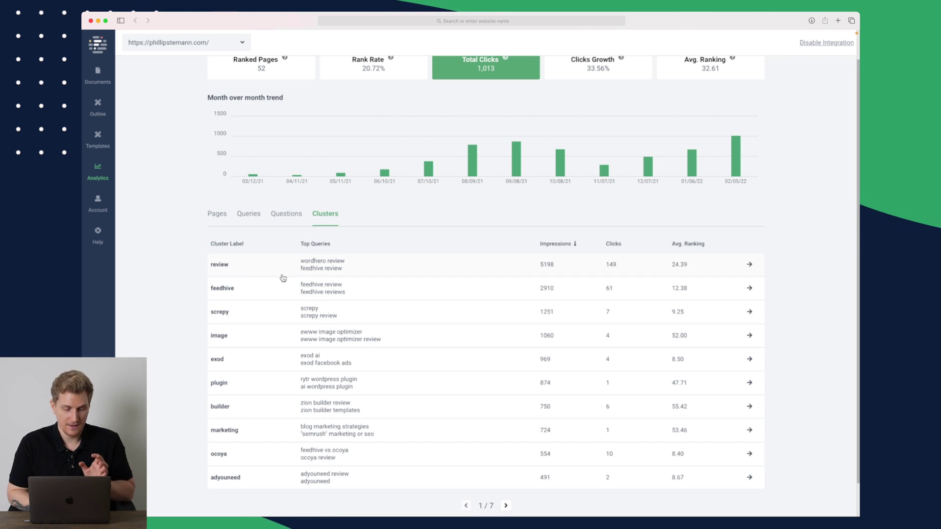
scroll(283, 278, "down", 1)
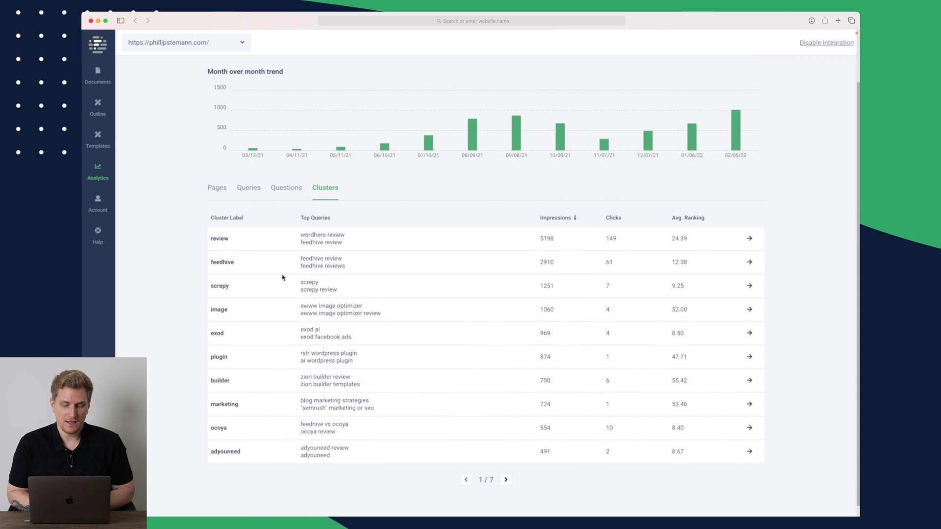
scroll(283, 278, "down", 1)
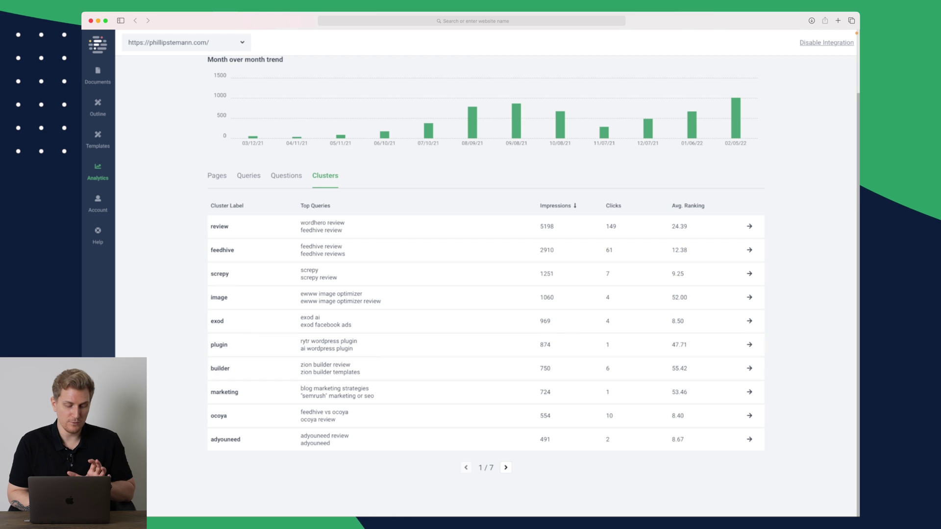
- Open the chatbot assistant in Frase Answers and view its Knowledge sources
left_click(98, 495)
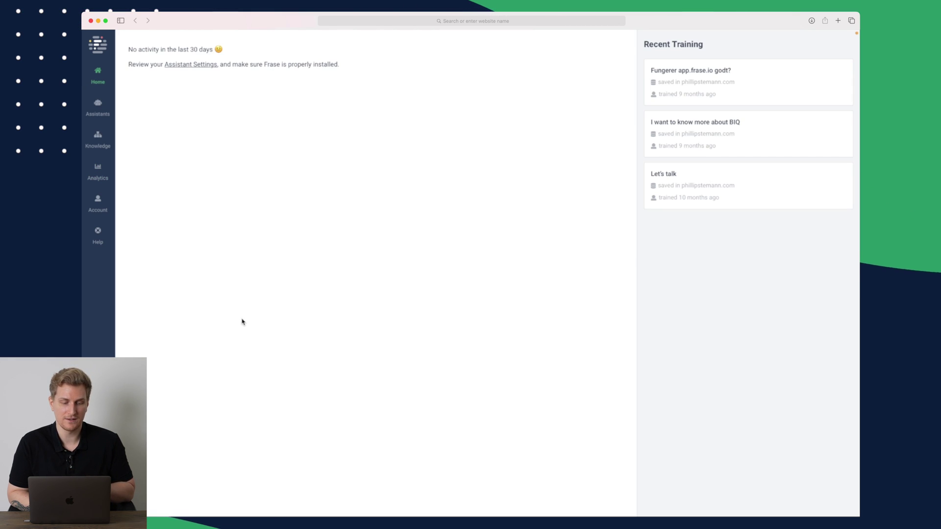
left_click(101, 107)
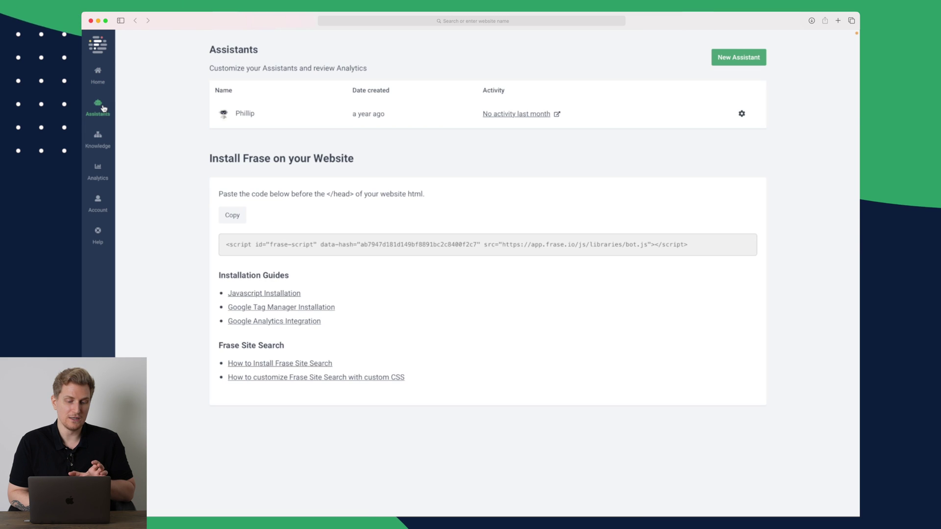
left_click(295, 119)
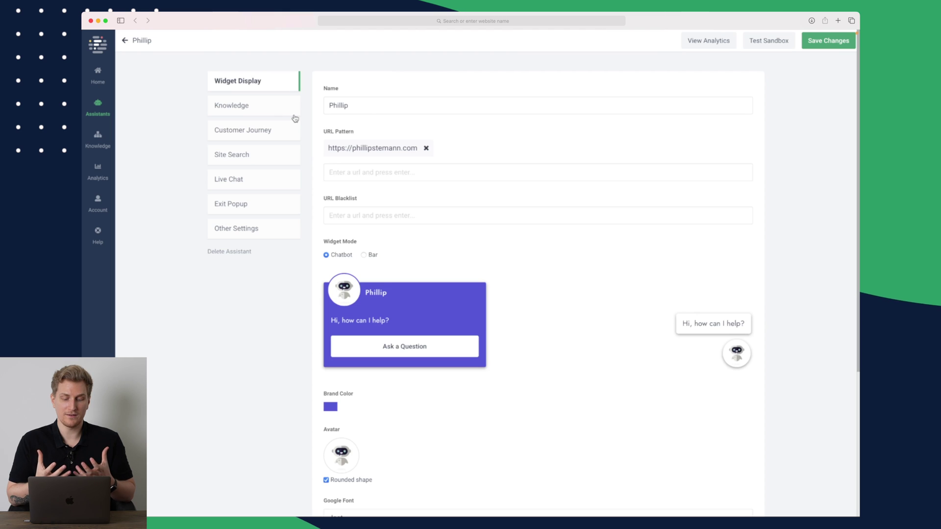
left_click(251, 106)
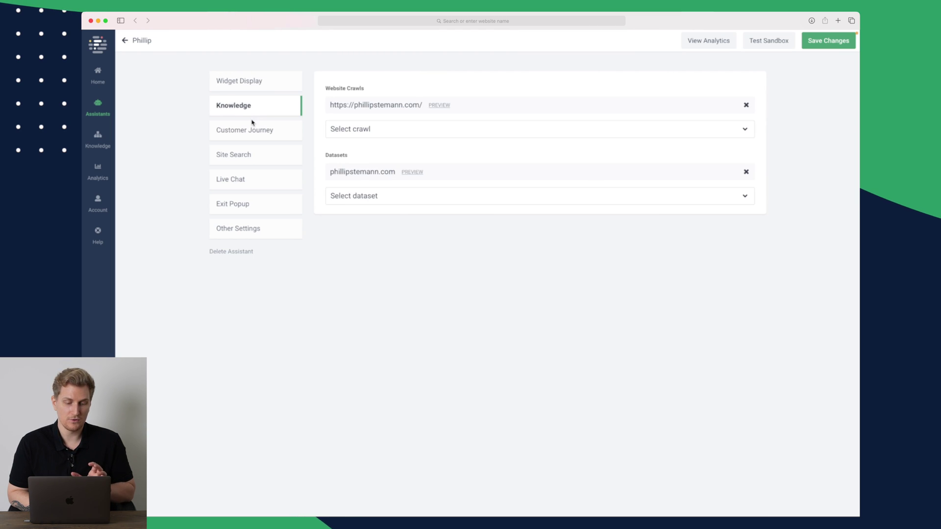
- Scroll through the chat widget's Widget Display settings
left_click(252, 88)
scroll(494, 275, "down", 5)
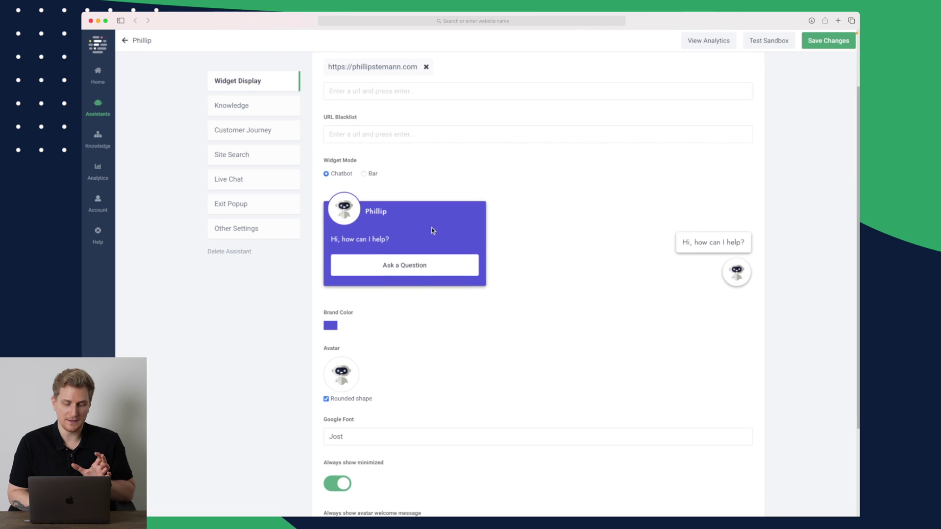
scroll(350, 311, "down", 2)
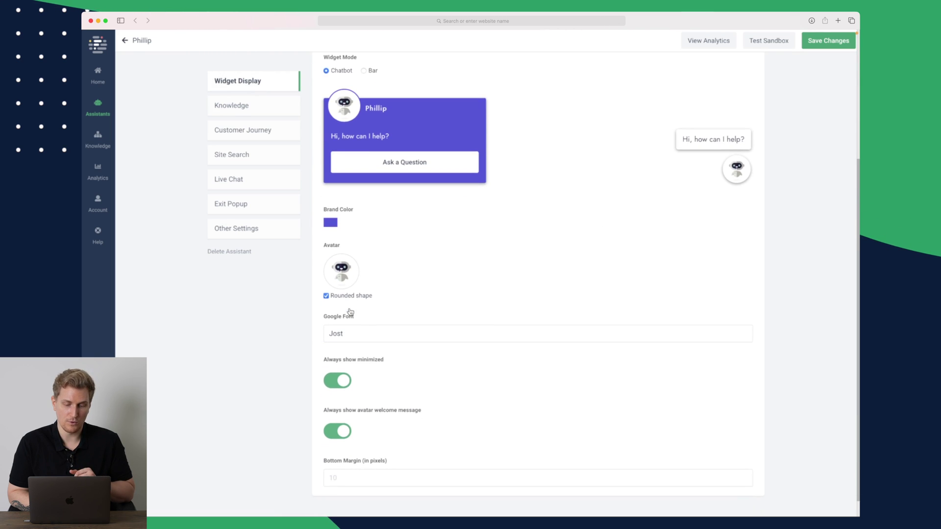
scroll(415, 79, "down", 1)
scroll(416, 79, "up", 3)
scroll(416, 78, "up", 2)
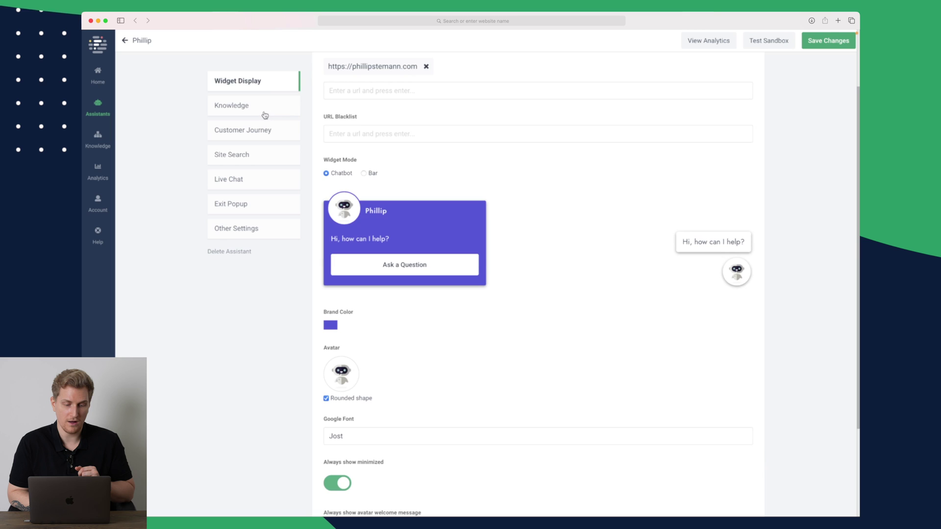
- Review the custom Customer Journey settings, then the Site Search settings
left_click(251, 106)
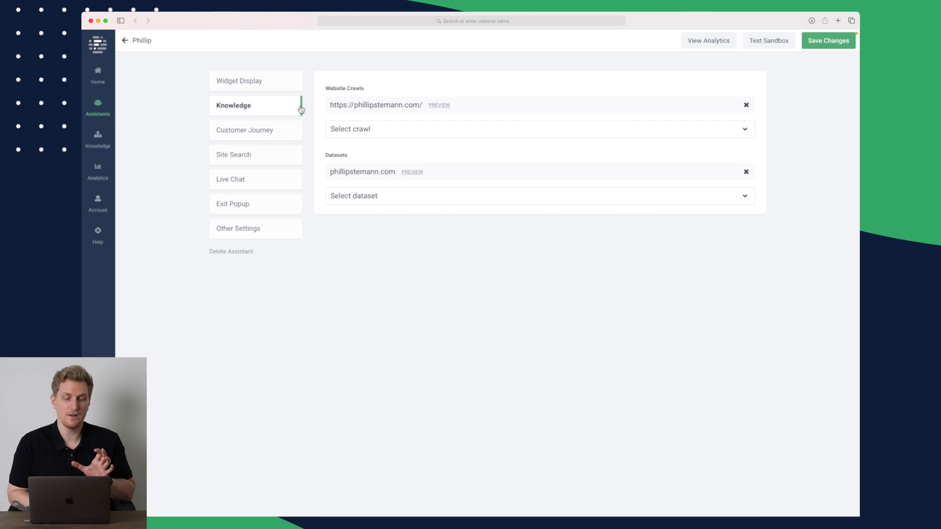
left_click(263, 134)
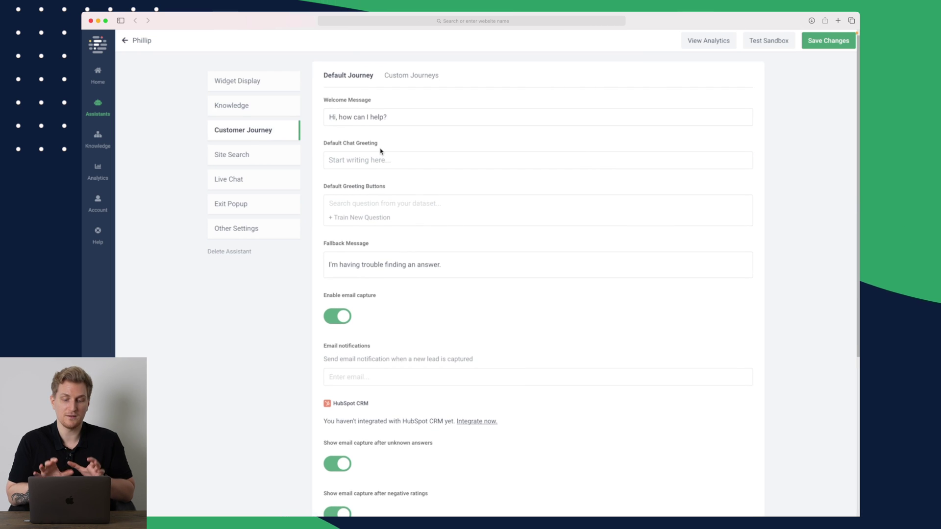
left_click(417, 76)
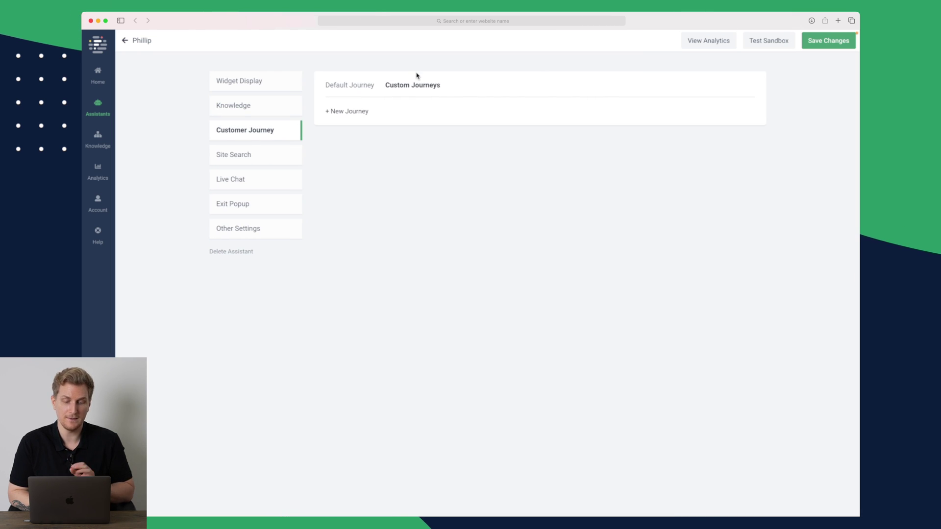
left_click(290, 155)
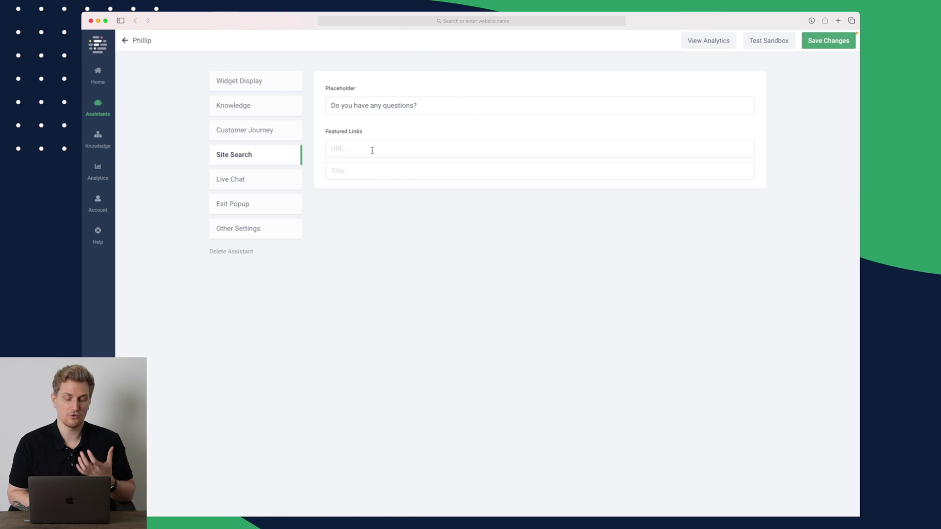
- Look through the Live Chat and Exit Popup settings before opening Other Settings
left_click(252, 180)
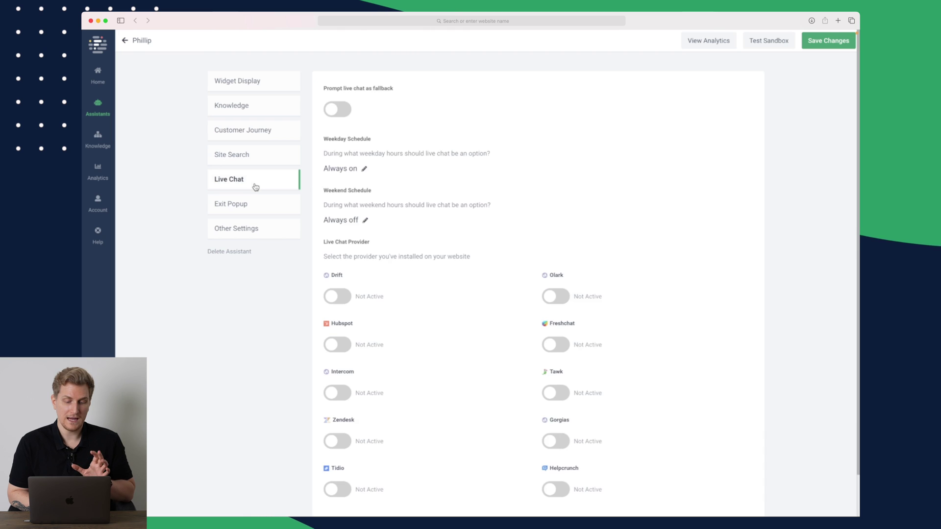
scroll(442, 224, "down", 2)
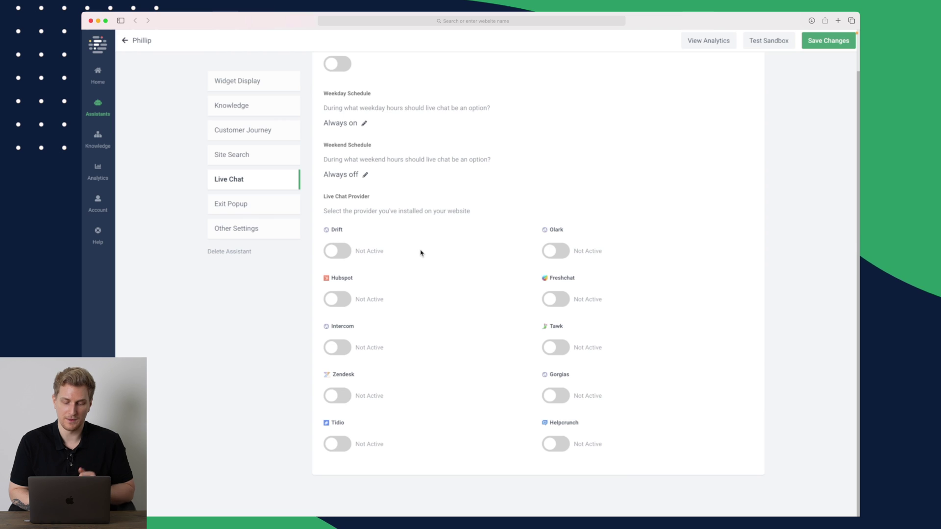
left_click(258, 203)
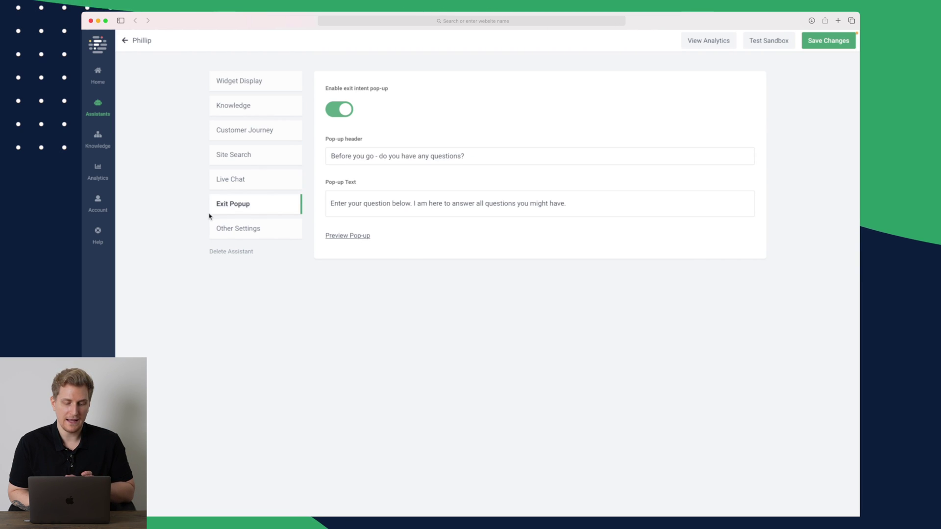
left_click(246, 231)
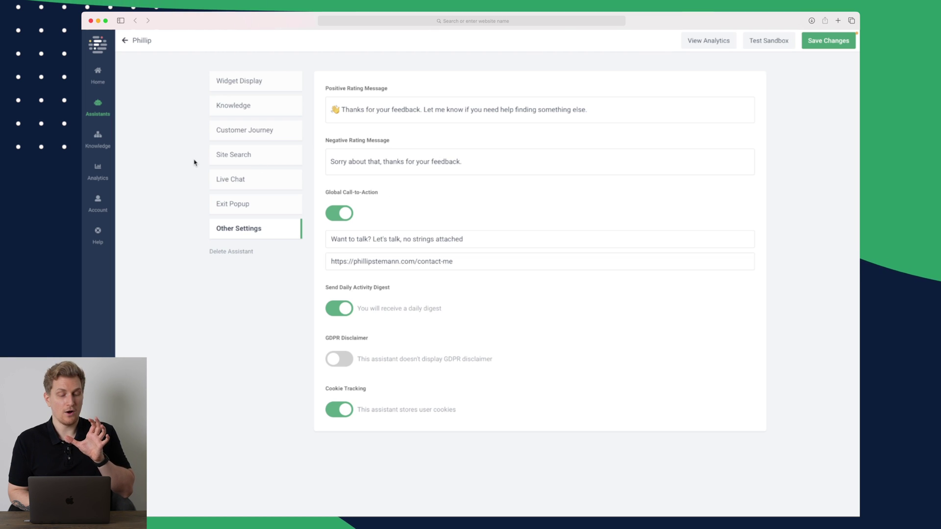
- Re-crawl phillipstemann.com from the assistant's Knowledge page
left_click(101, 143)
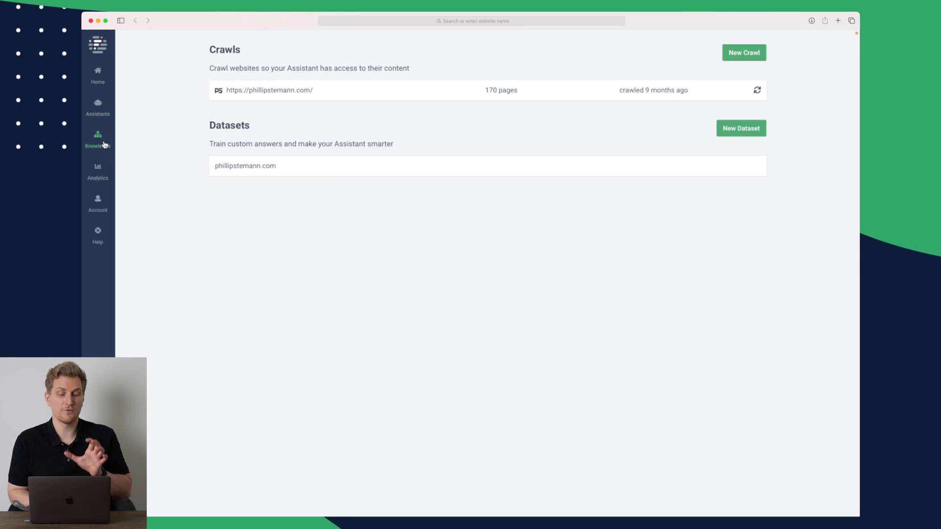
left_click(757, 91)
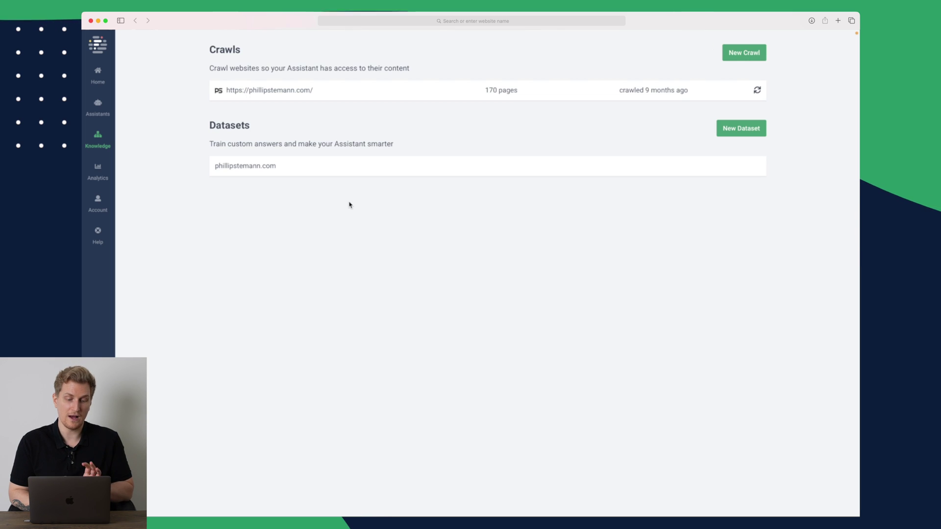
- Show Last Year chatbot analytics, charting total questions and answer click-through, then top topics
left_click(98, 171)
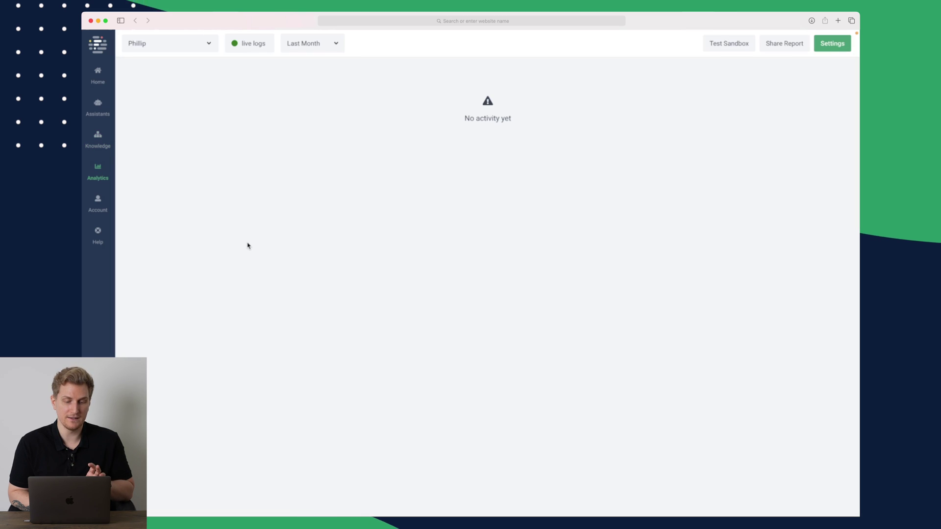
left_click(323, 45)
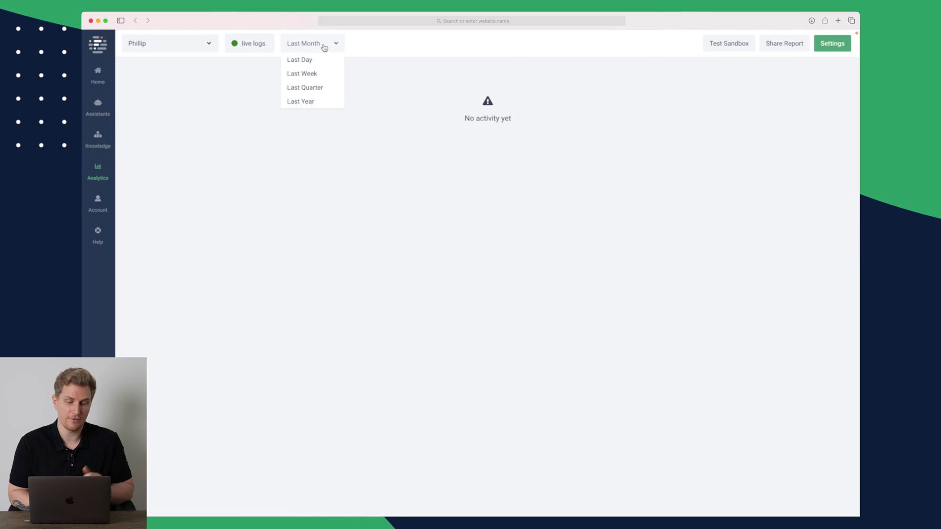
left_click(319, 102)
scroll(381, 107, "down", 1)
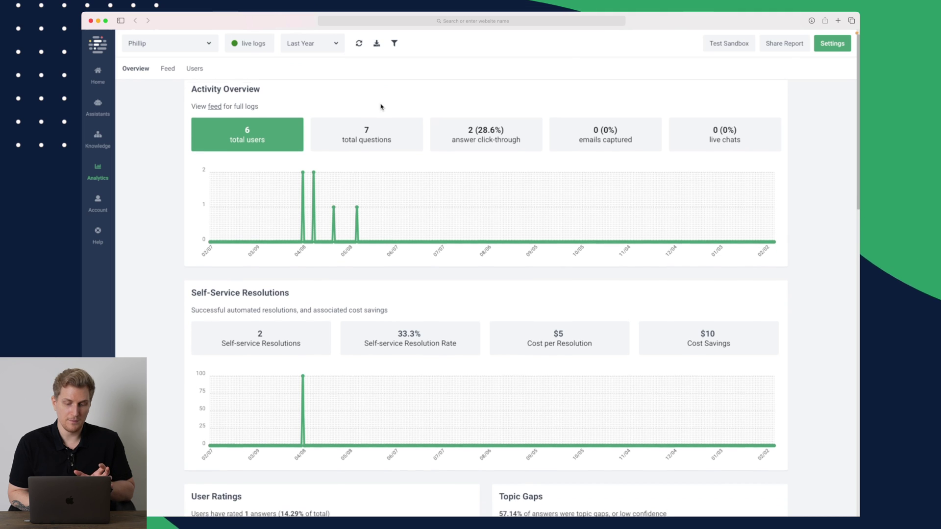
scroll(381, 107, "down", 1)
left_click(362, 121)
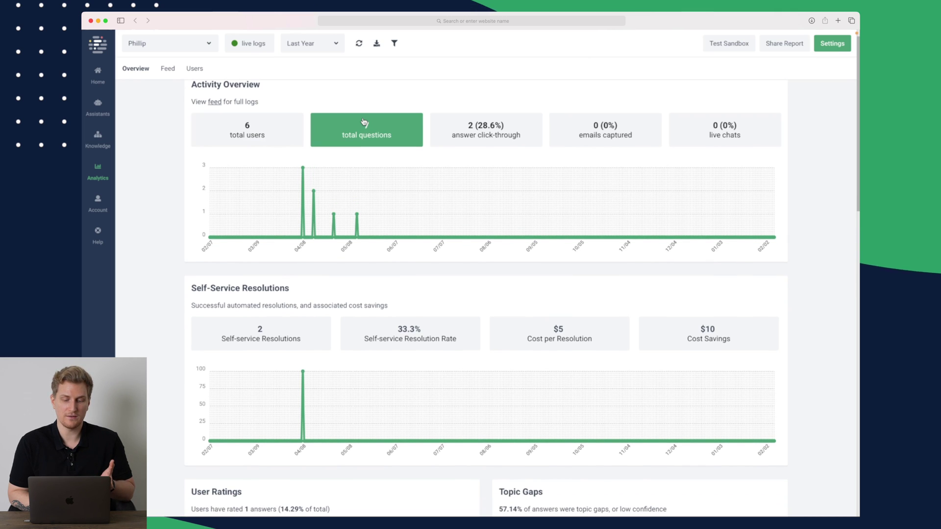
left_click(488, 137)
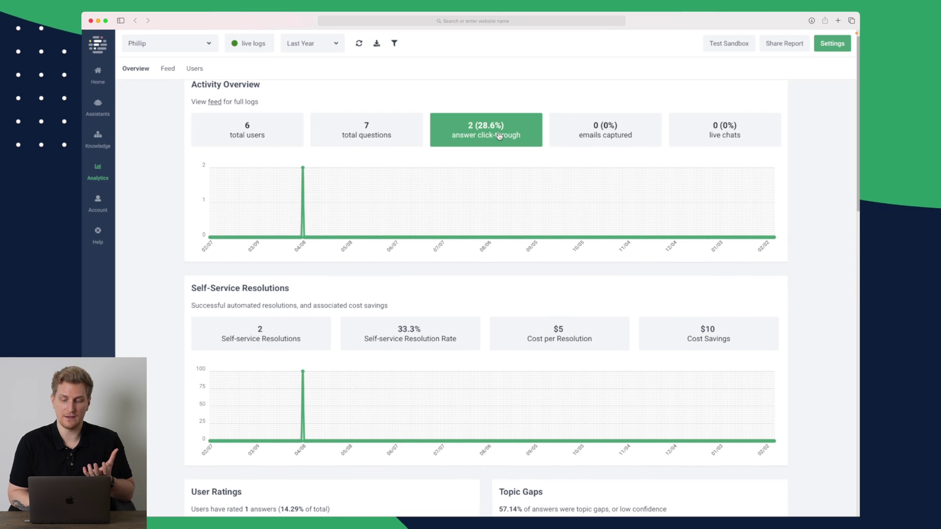
scroll(609, 133, "down", 5)
scroll(608, 137, "down", 6)
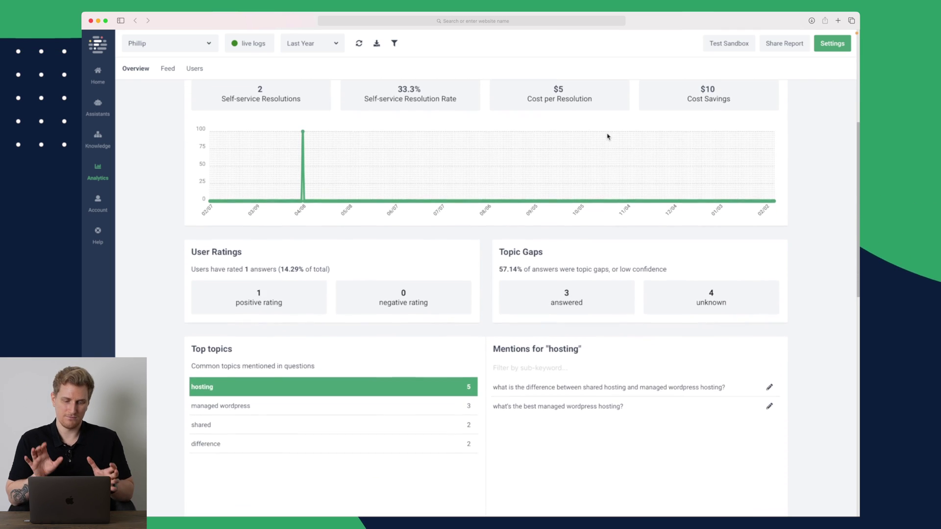
scroll(608, 137, "down", 1)
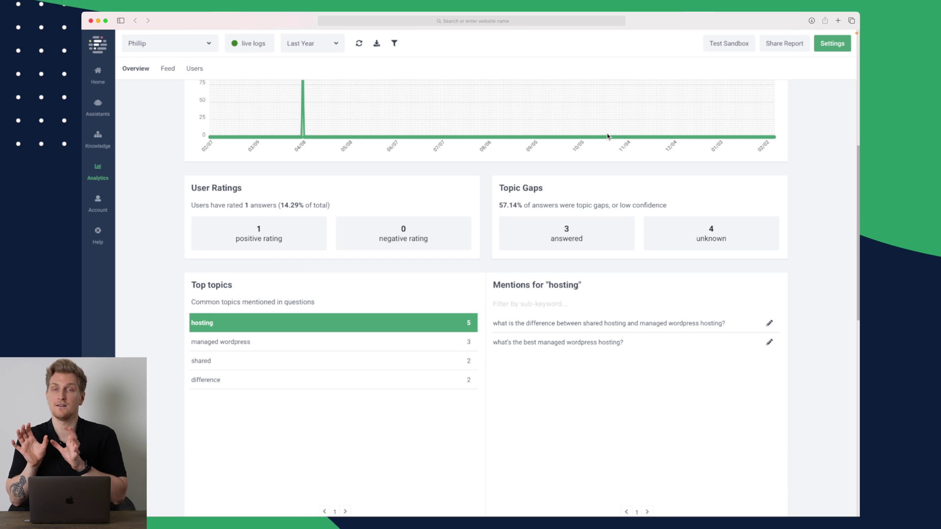
- Read the app.frase.io, BIQ, Let's talk and WordPress hosting conversations, then check Users
left_click(168, 69)
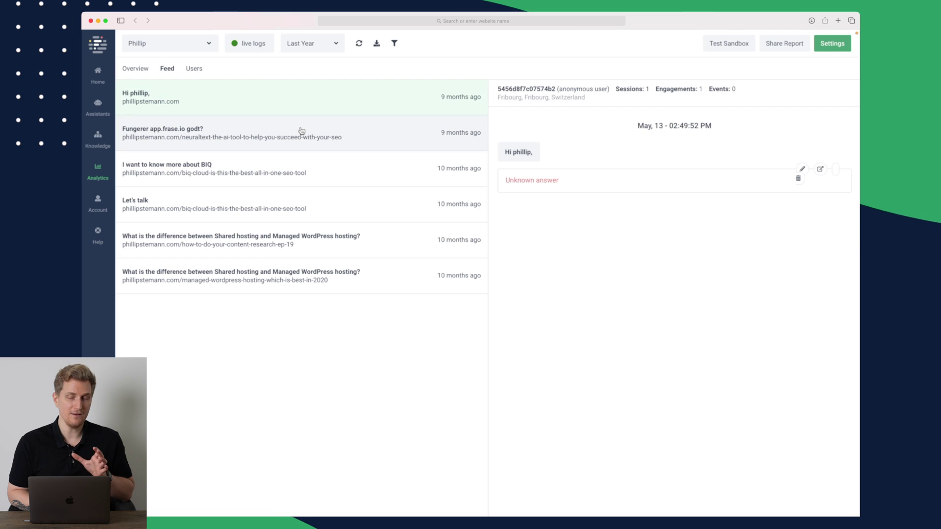
left_click(302, 131)
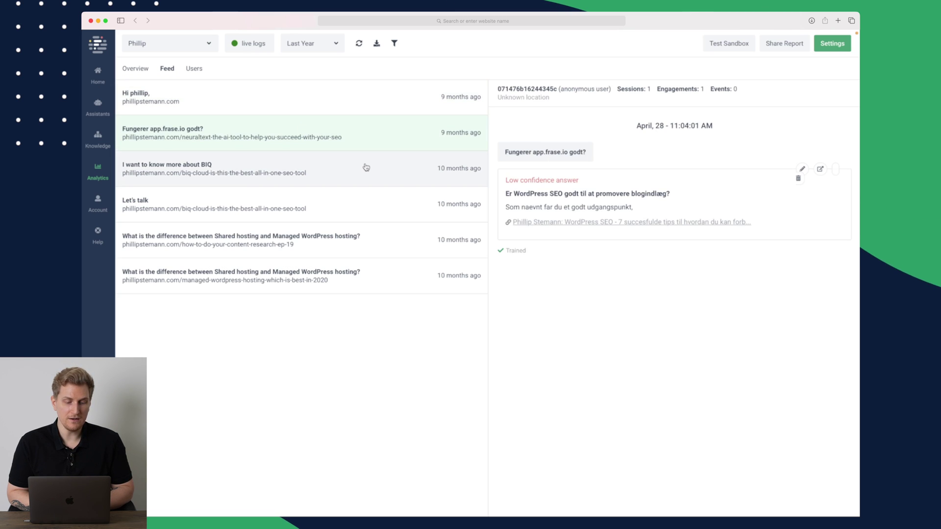
left_click(366, 168)
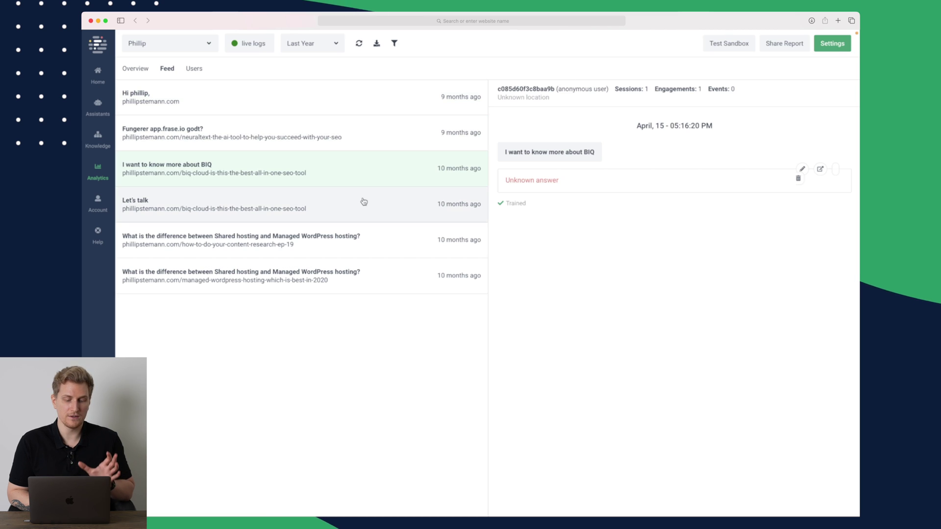
left_click(362, 201)
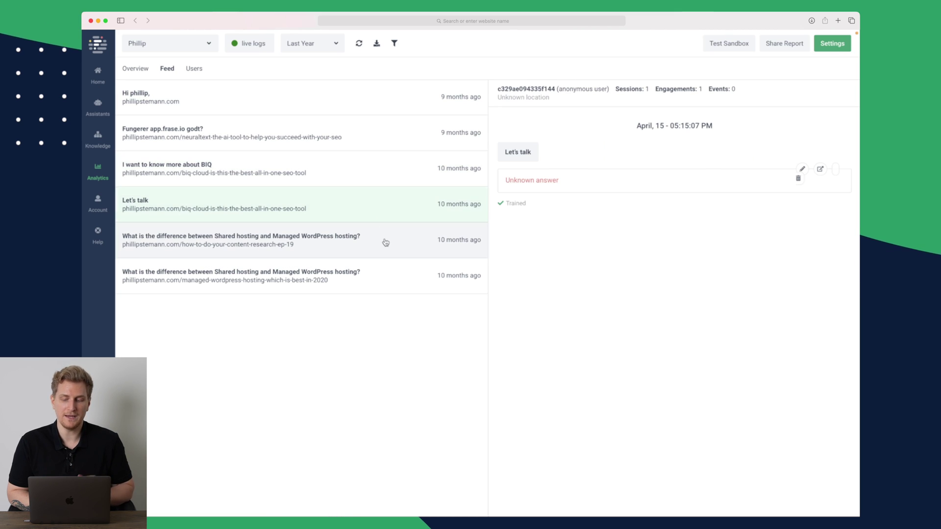
left_click(386, 243)
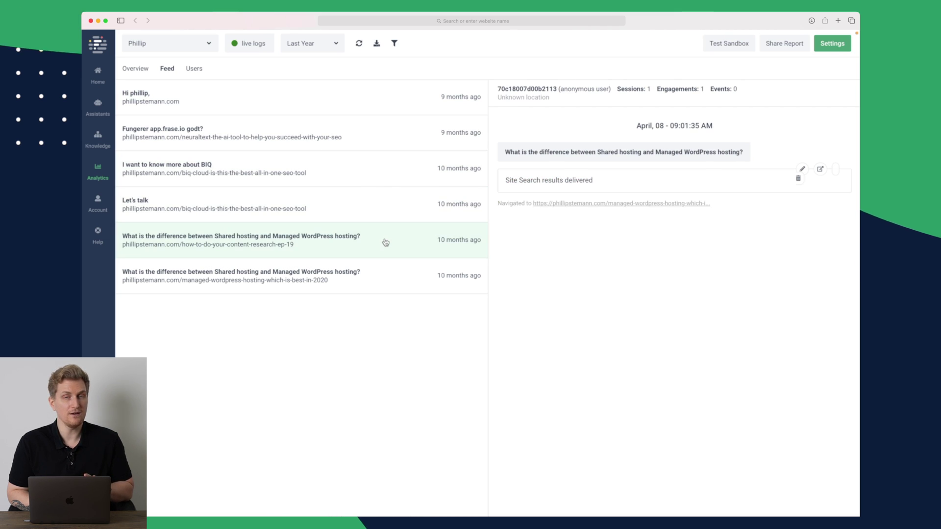
left_click(382, 117)
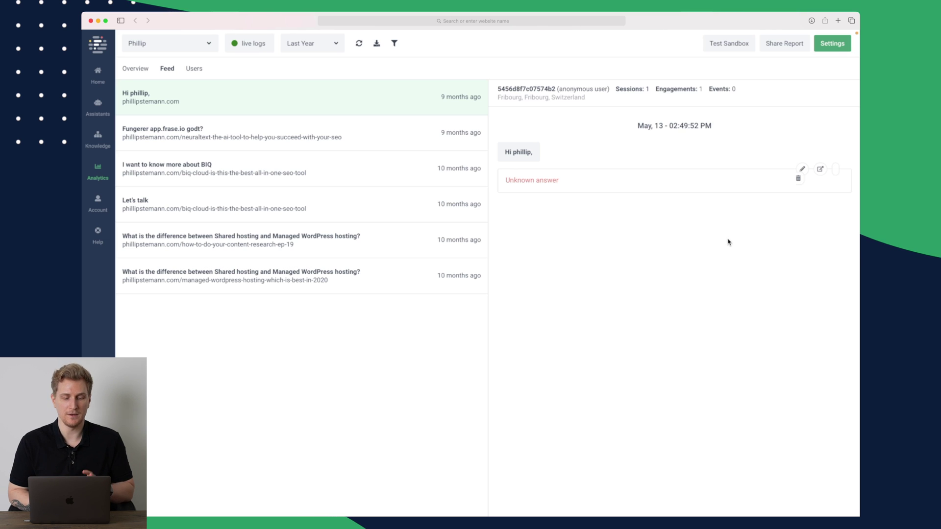
left_click(194, 69)
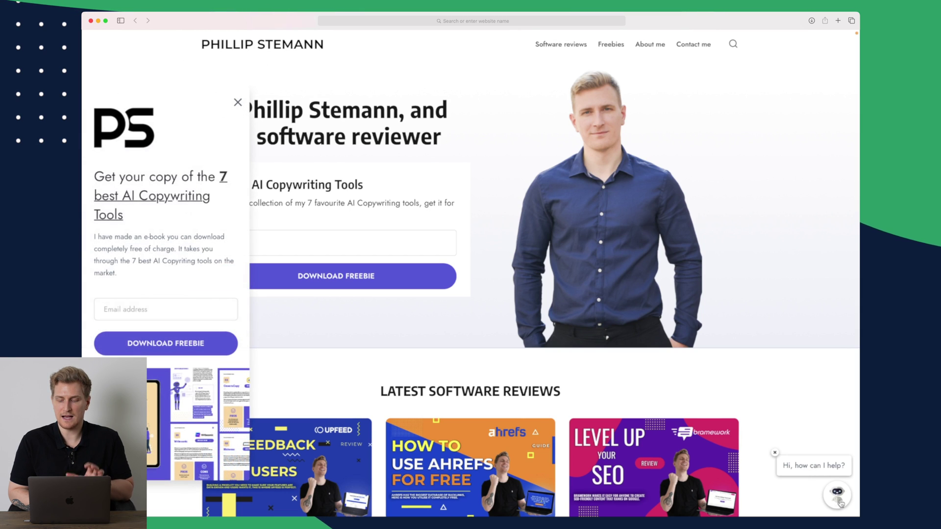
- Open the site's Frase Answers chatbot and ask 'What do you know about Upfeed?', correcting the first 'Upped' attempt
left_click(839, 500)
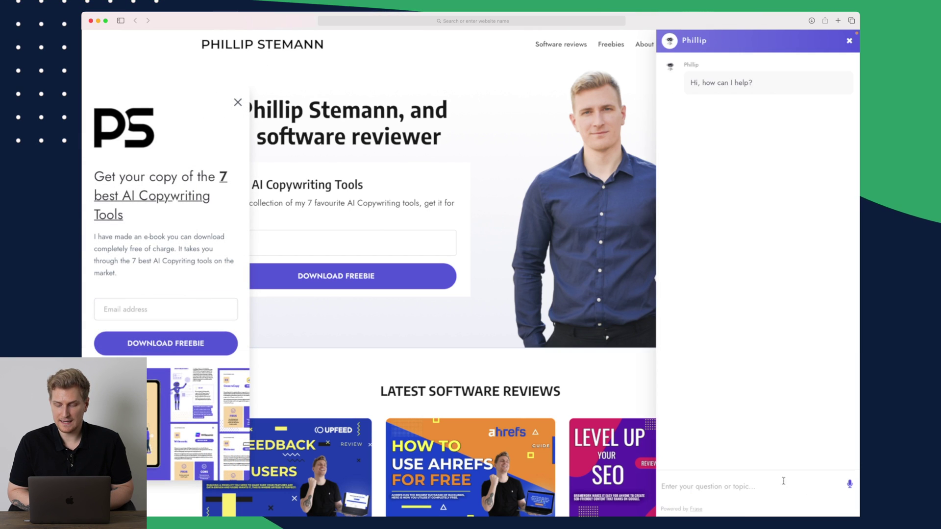
left_click(724, 488)
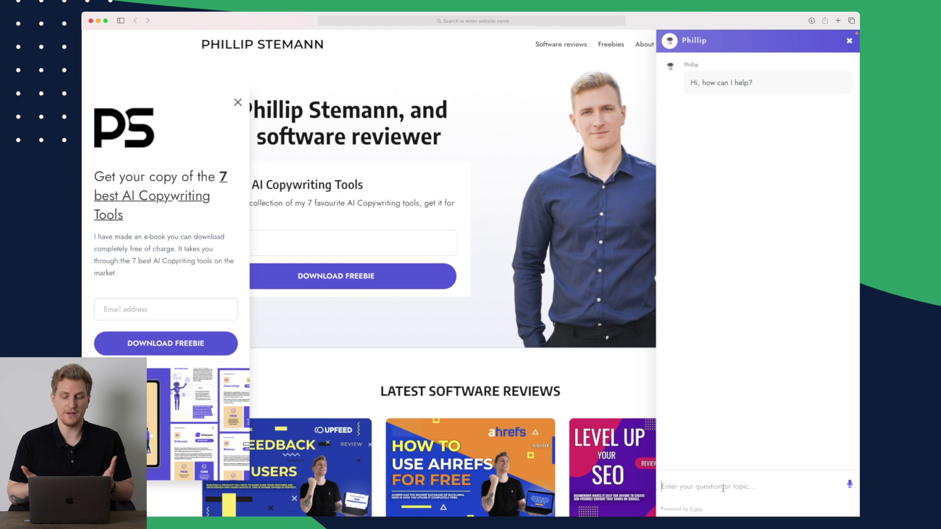
type("What do you know about Upped?")
key("Return")
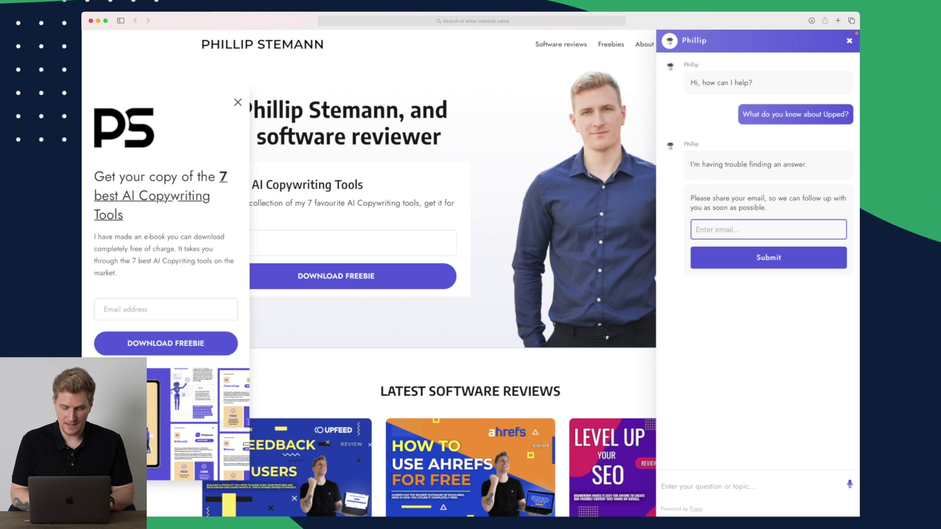
type("What do you know about Upfeed?")
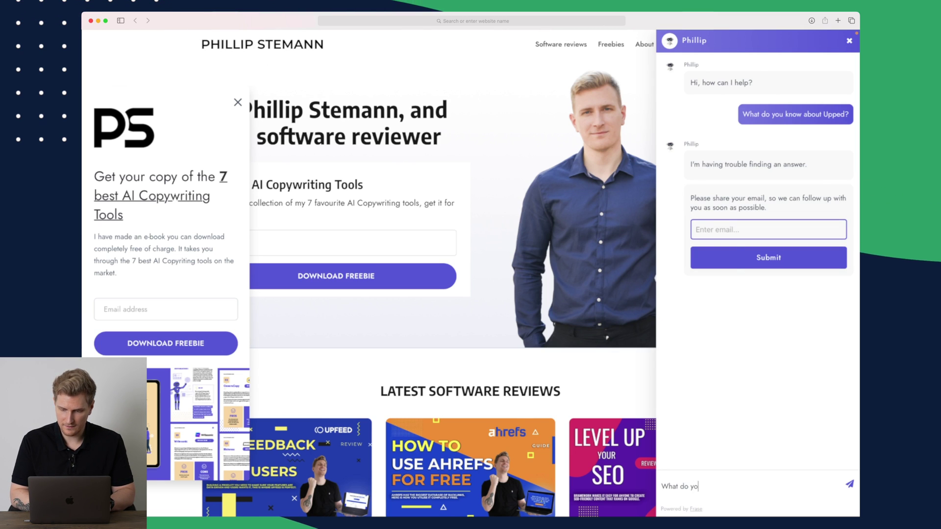
key("Return")
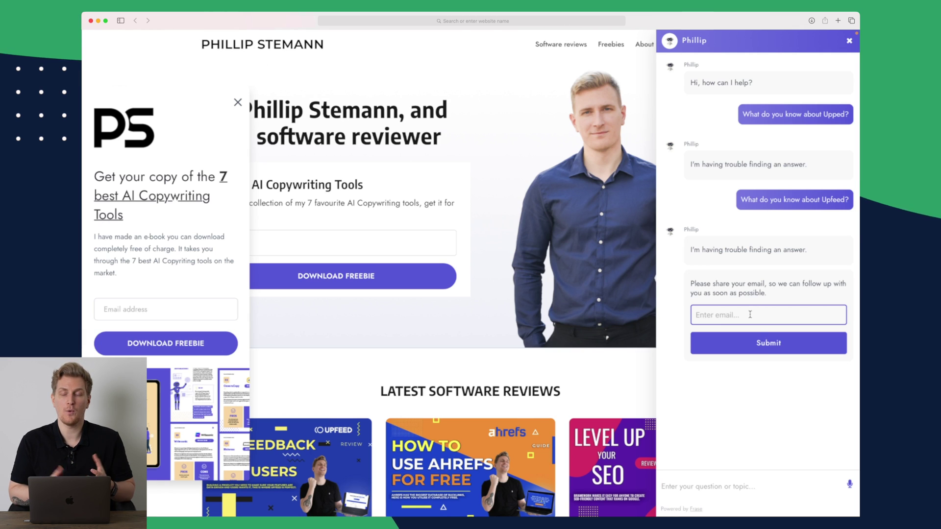
- Ask whether Nichesss is good, pick the suggested 'Is Elementor good for SEO?' question, and rate that answer helpful
left_click(700, 488)
type("Is Nichesss good?")
key("Return")
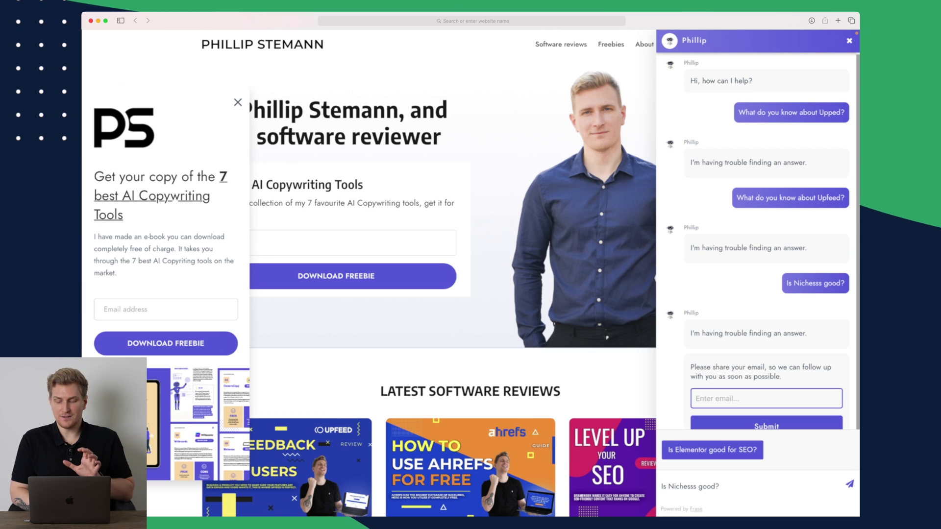
scroll(755, 434, "down", 2)
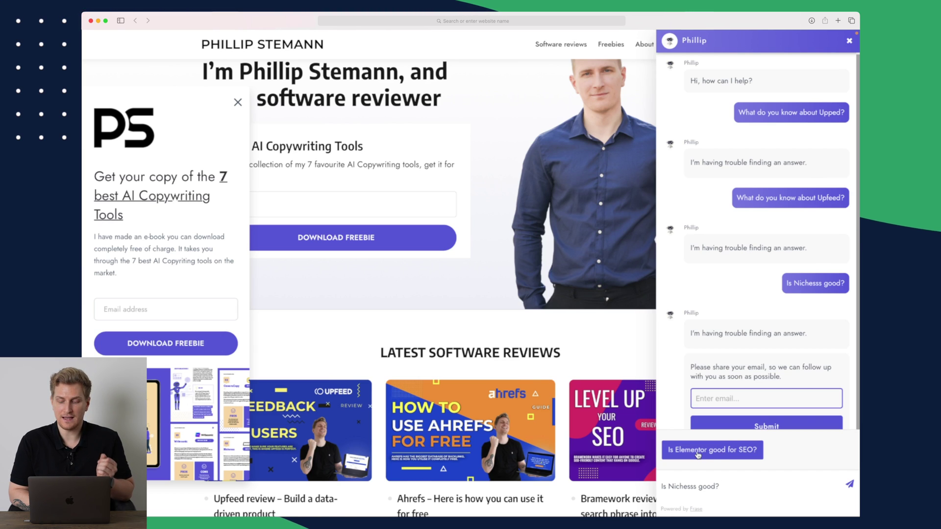
left_click(698, 452)
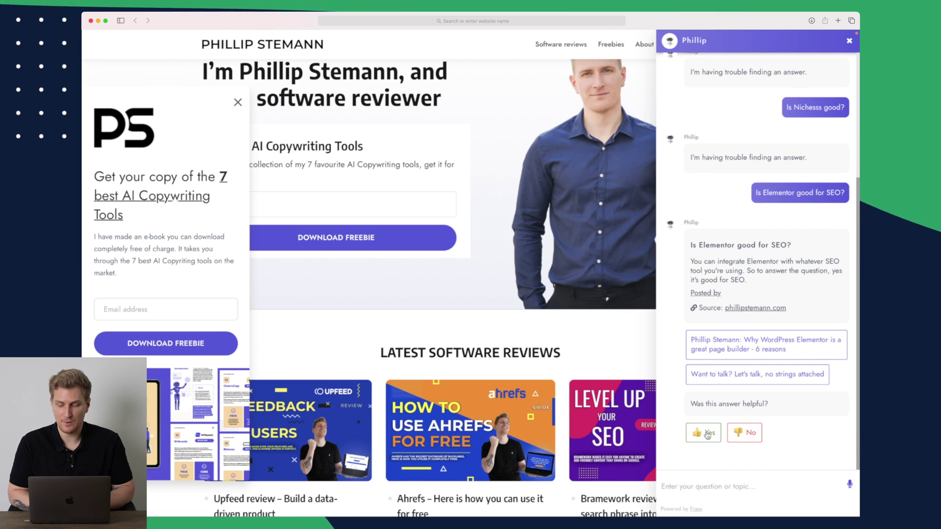
left_click(706, 433)
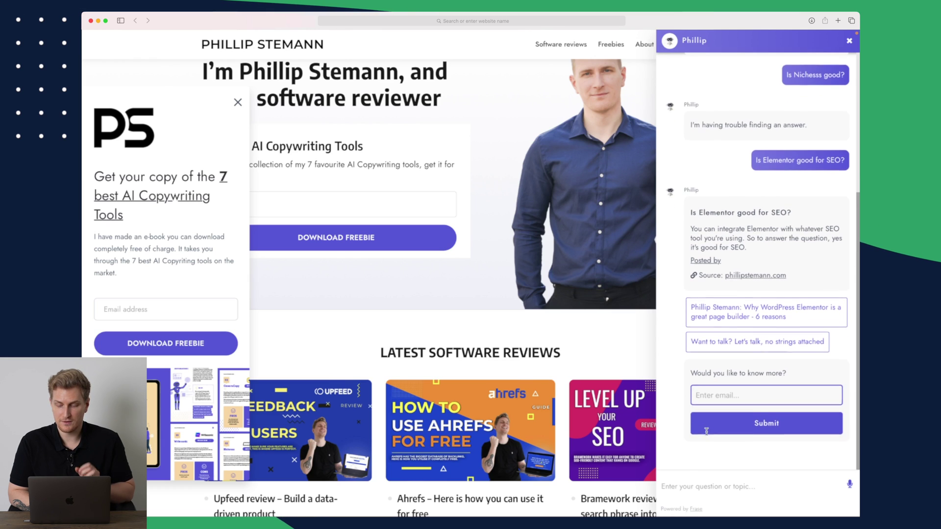